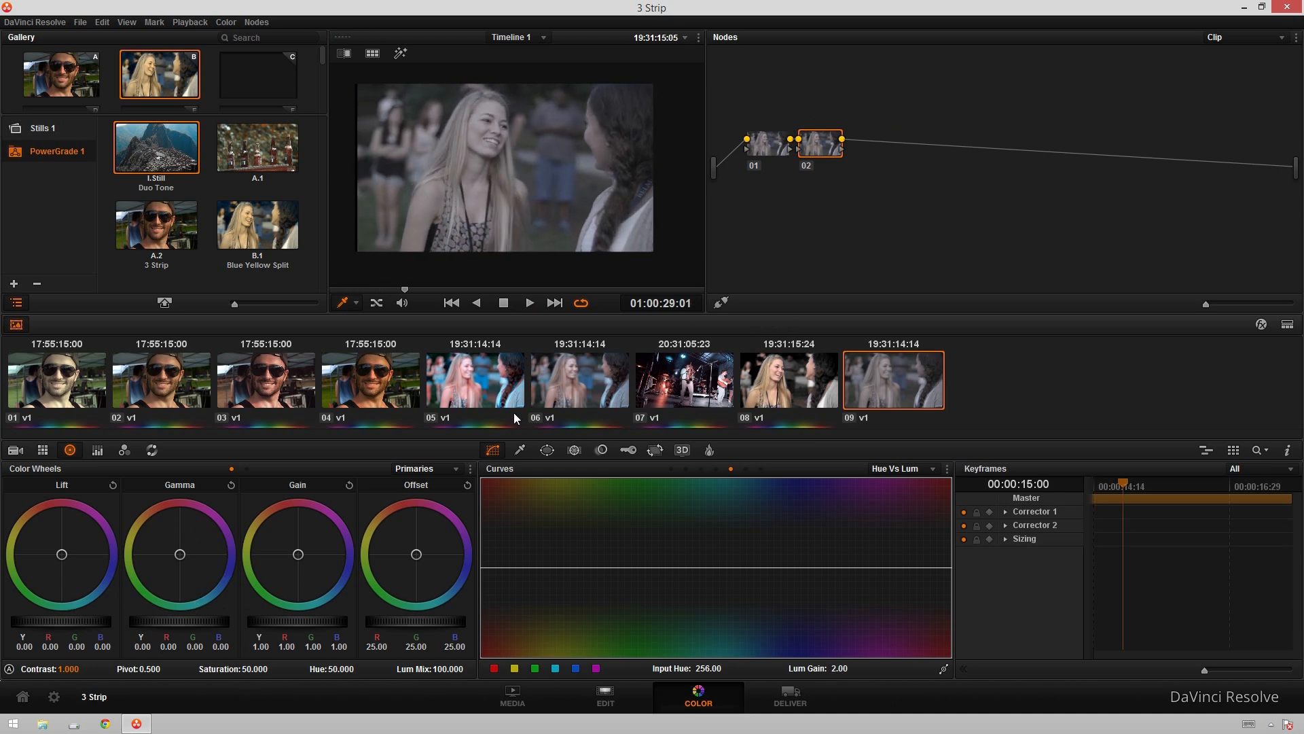
Apply auto color to node 02 and raise its saturation to 100
key(alt+shift+c)
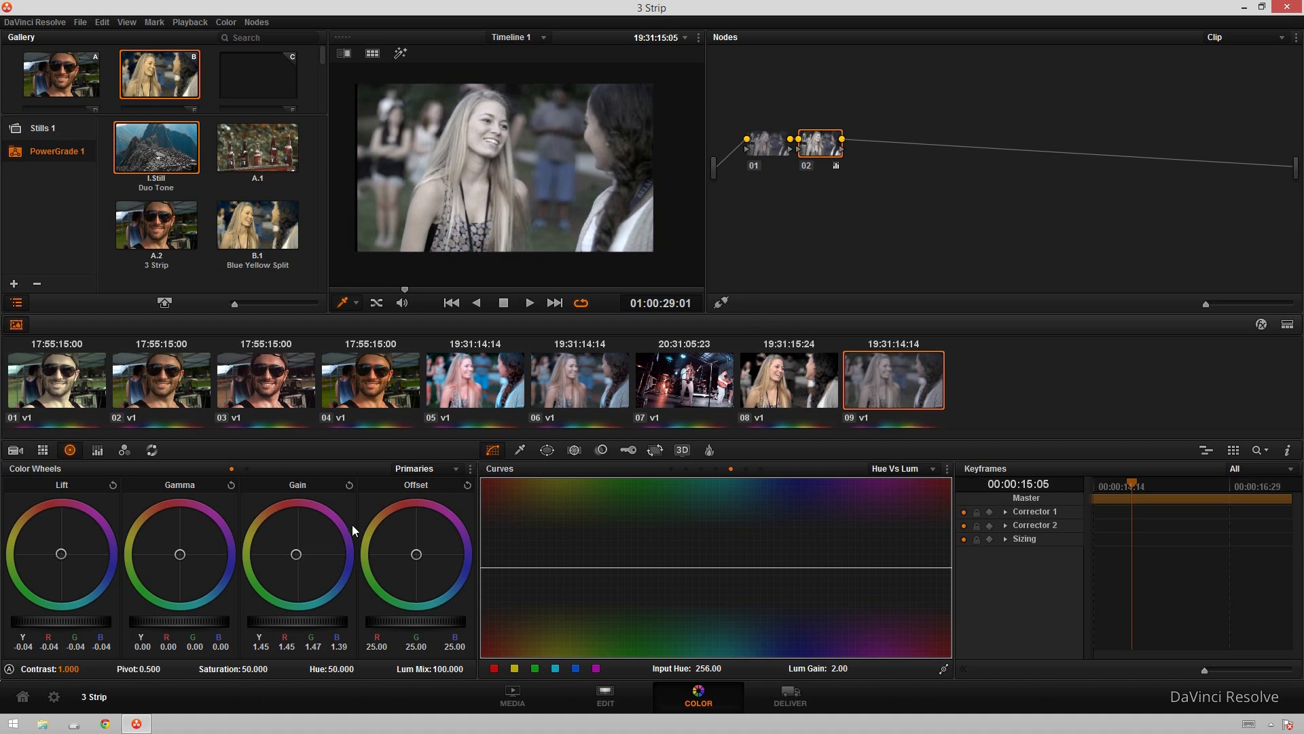
drag(255, 675, 299, 675)
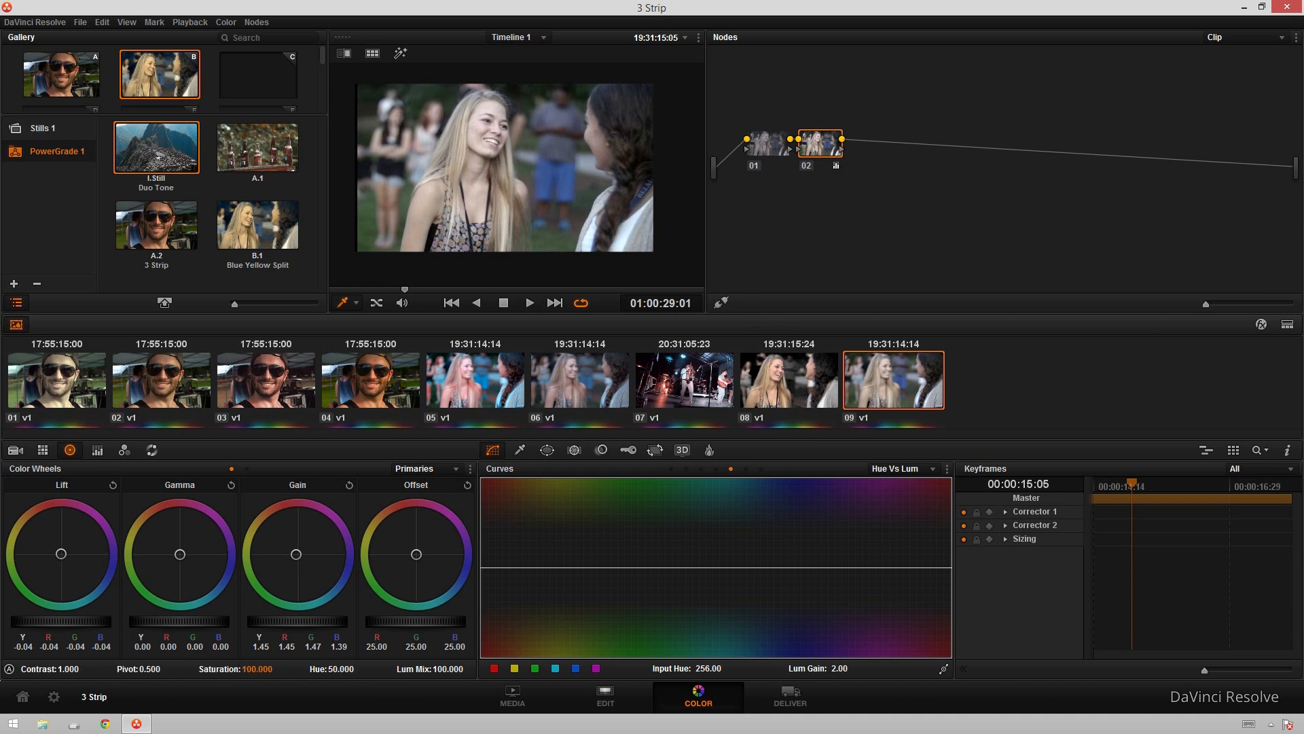
Add a serial node after node 02 and a separate corrector node below it that is also fed from node 02's output
key(alt+s)
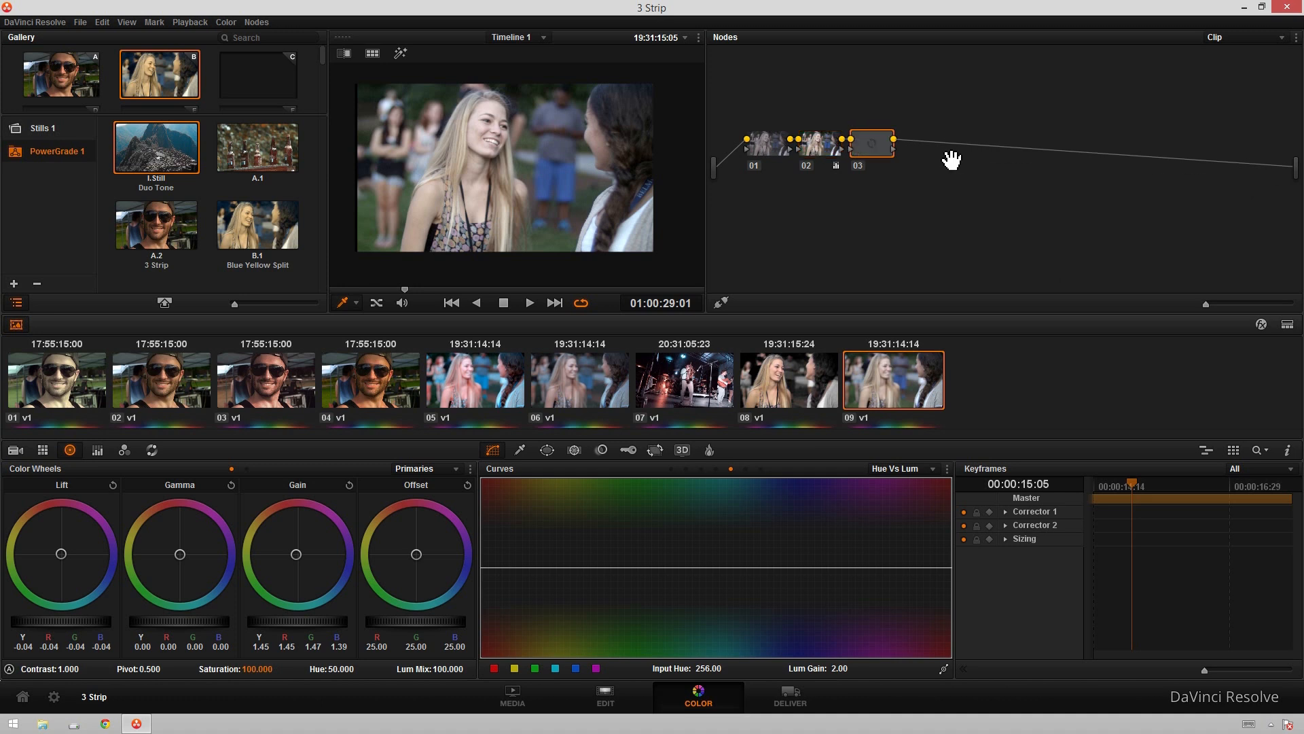
drag(884, 140, 907, 122)
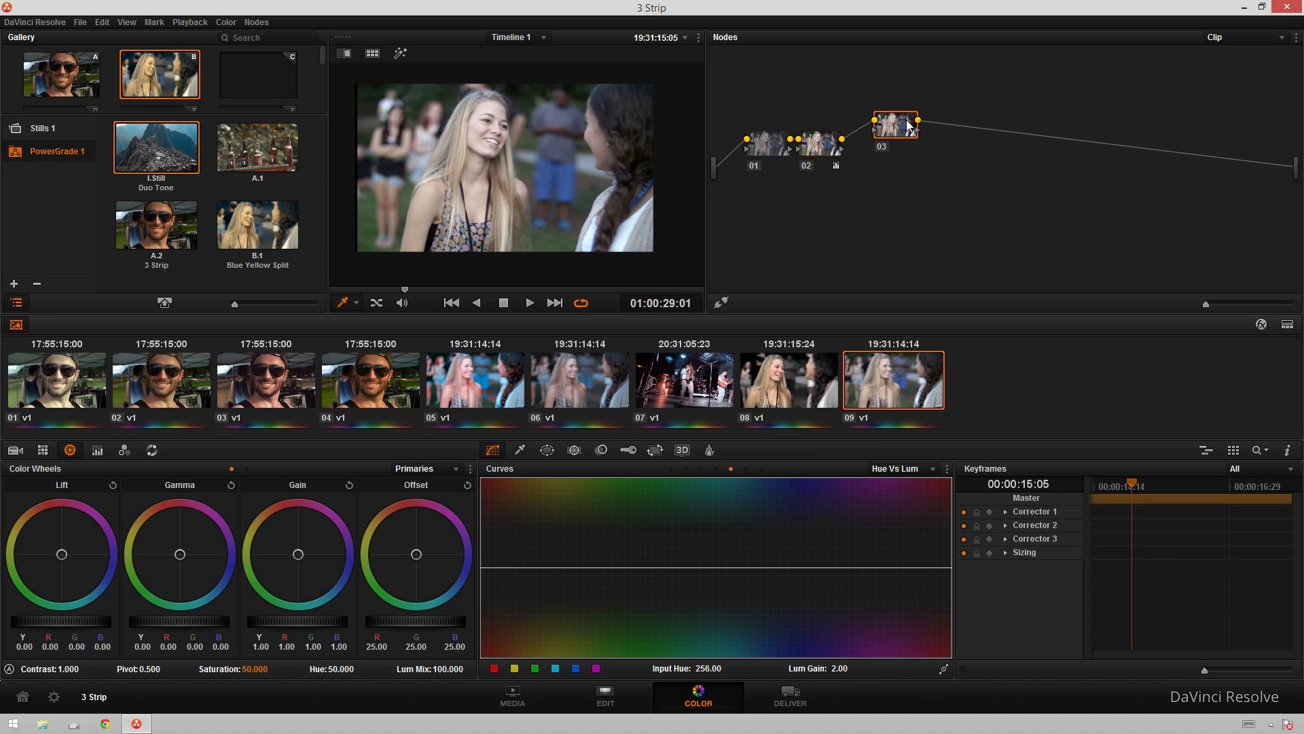
right_click(926, 198)
mouse_move(979, 219)
click(1121, 225)
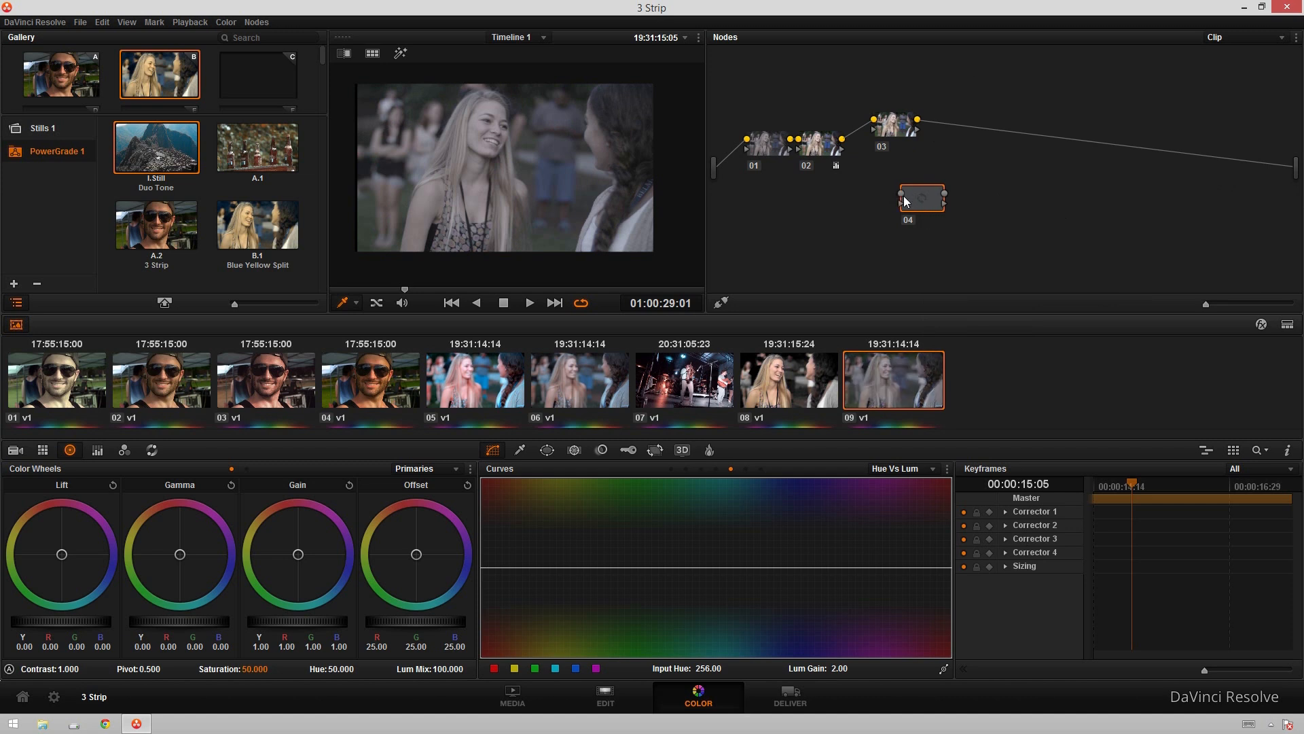
drag(902, 198, 840, 151)
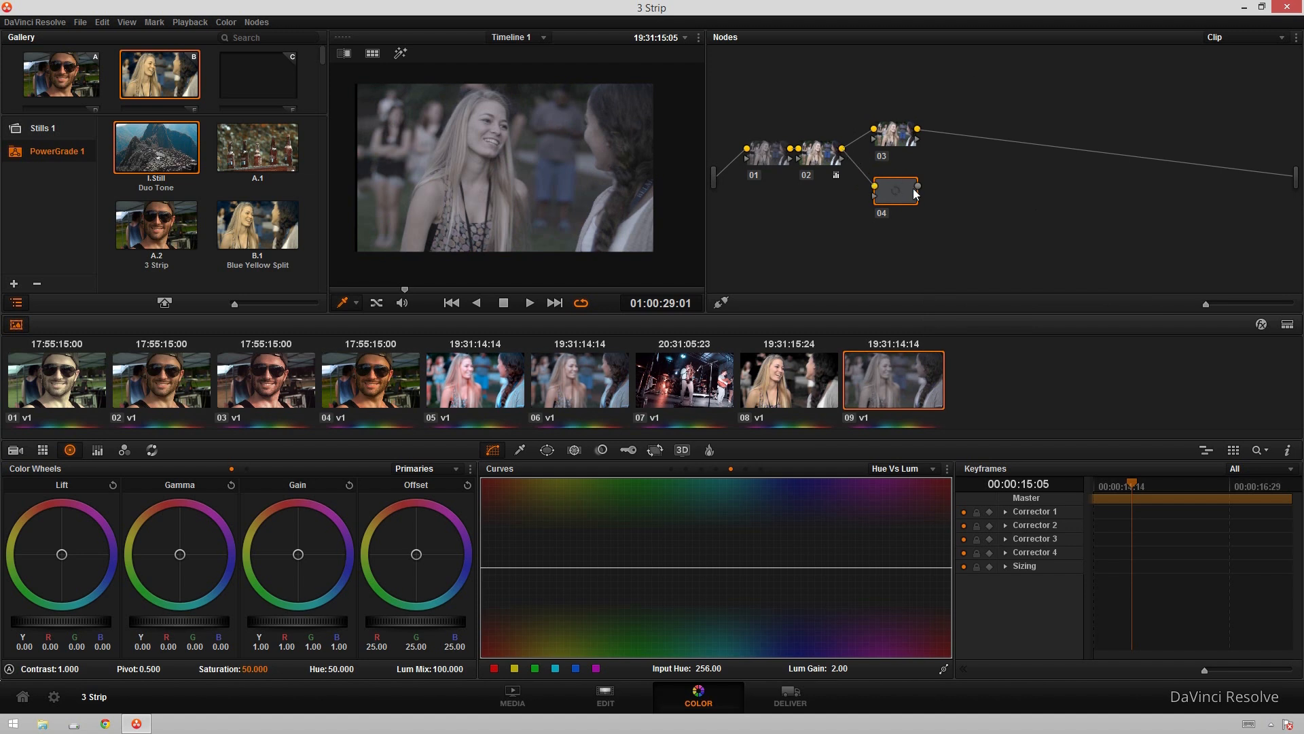
Add a Layer Mixer node beyond nodes 03 and 04 and give it one additional input
right_click(981, 172)
mouse_move(1006, 193)
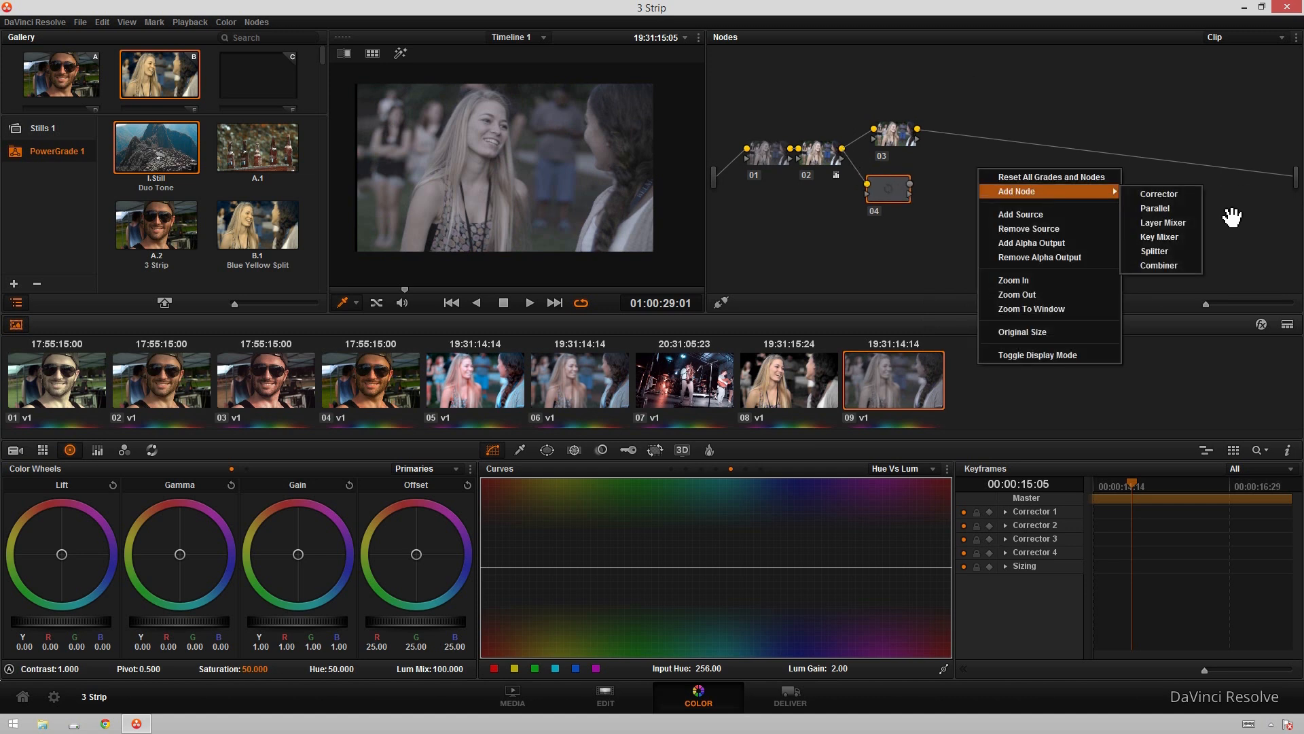
click(1175, 223)
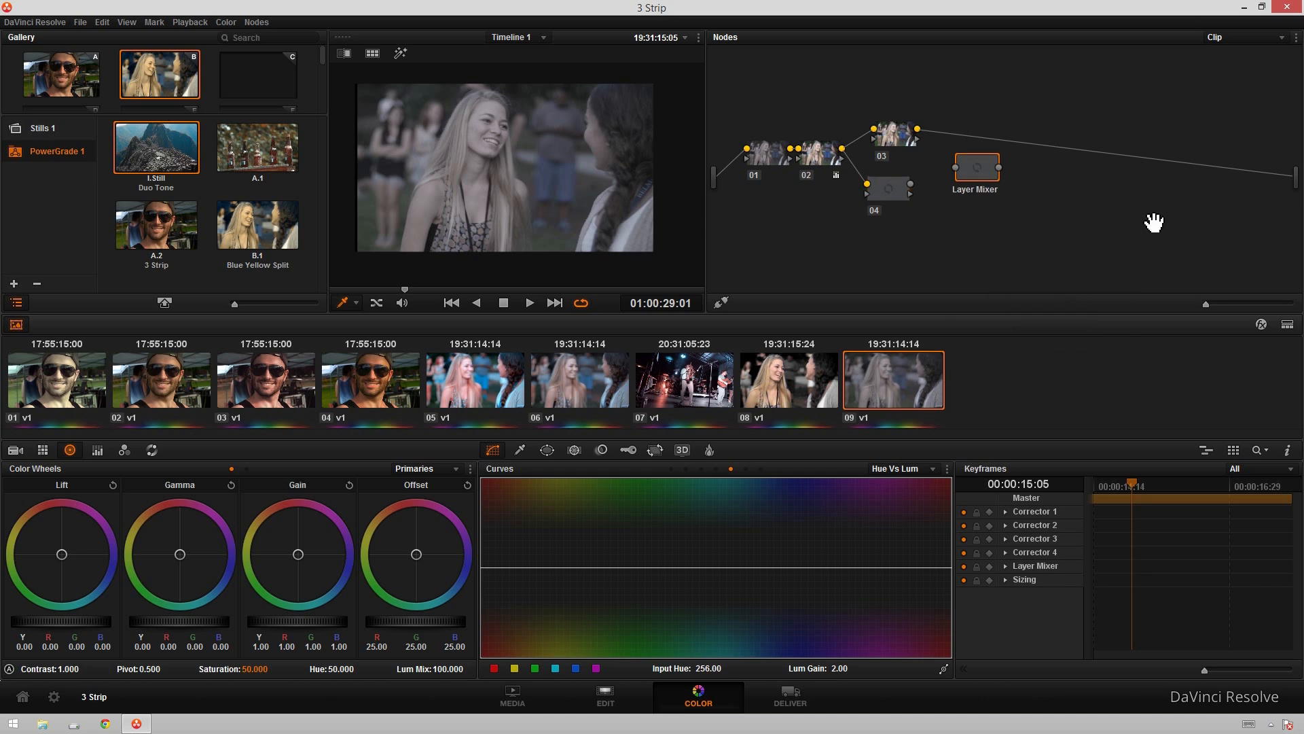
right_click(983, 175)
click(1032, 193)
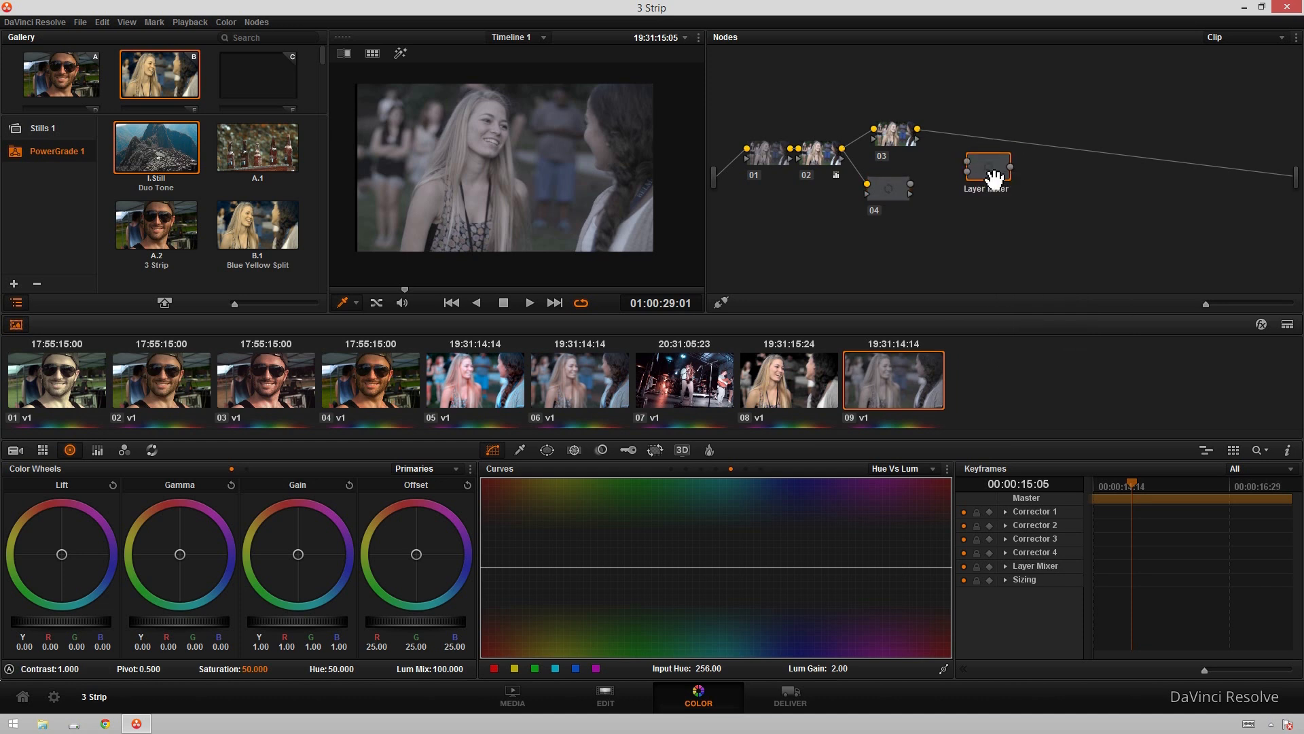
Connect nodes 03 and 04 to the Layer Mixer's inputs and the mixer to the graph's final output
click(967, 137)
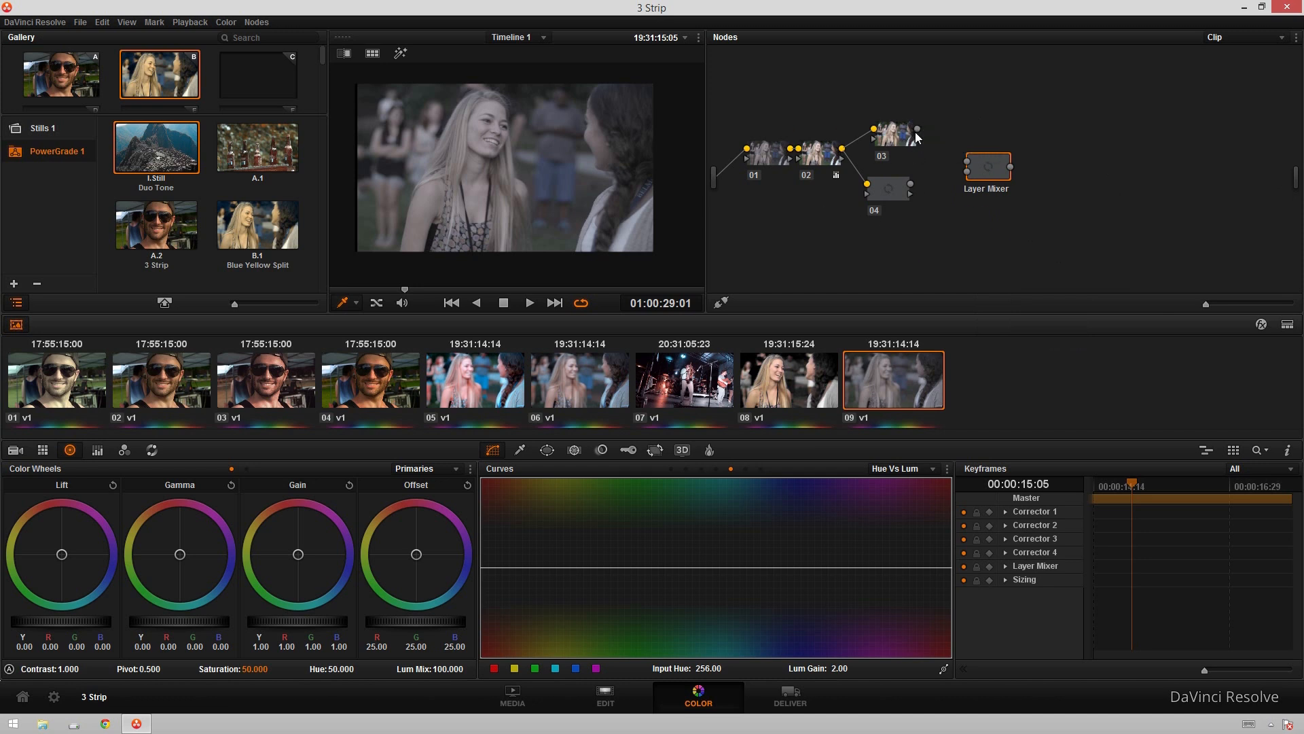
mouse_move(917, 128)
mouse_down()
mouse_move(969, 174)
mouse_move(1294, 176)
mouse_up()
drag(889, 189, 899, 190)
click(898, 189)
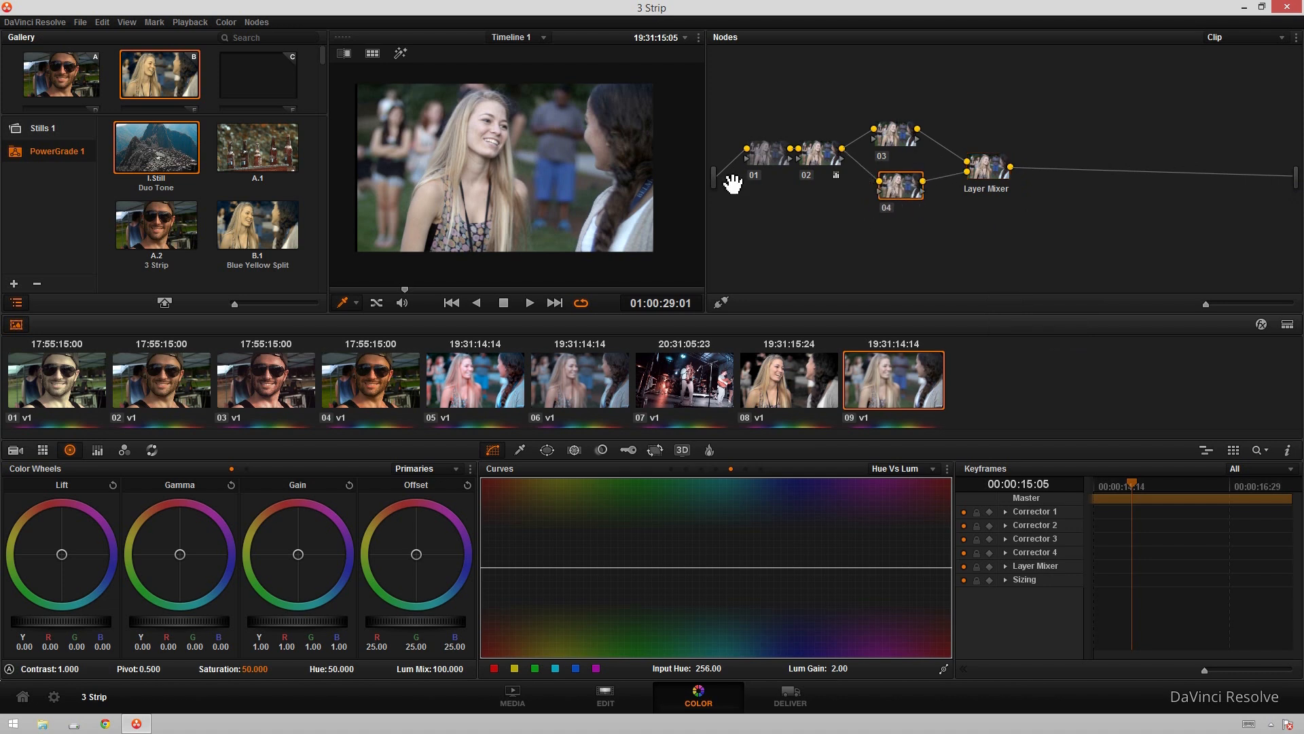
Make node 04 monochrome in the RGB Mixer, with red output at 0.99, green at -0.03 and blue at -0.05
click(125, 449)
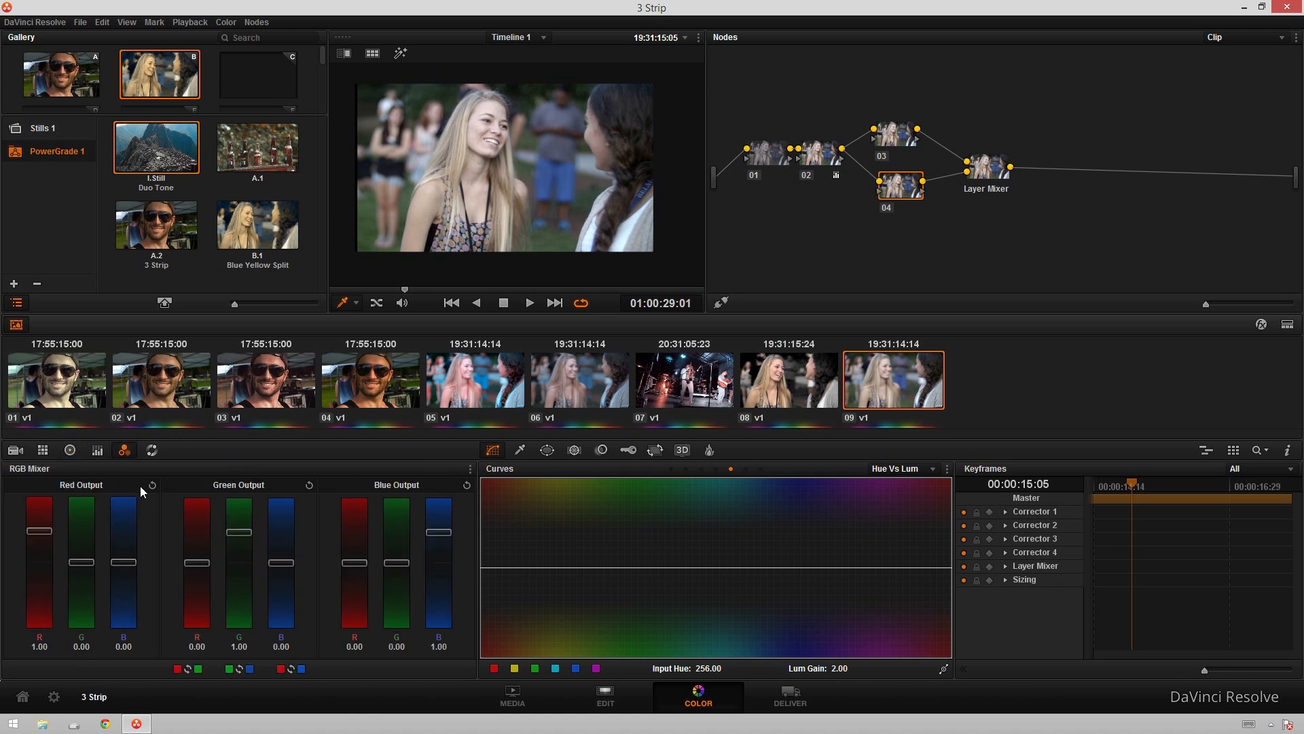
click(469, 468)
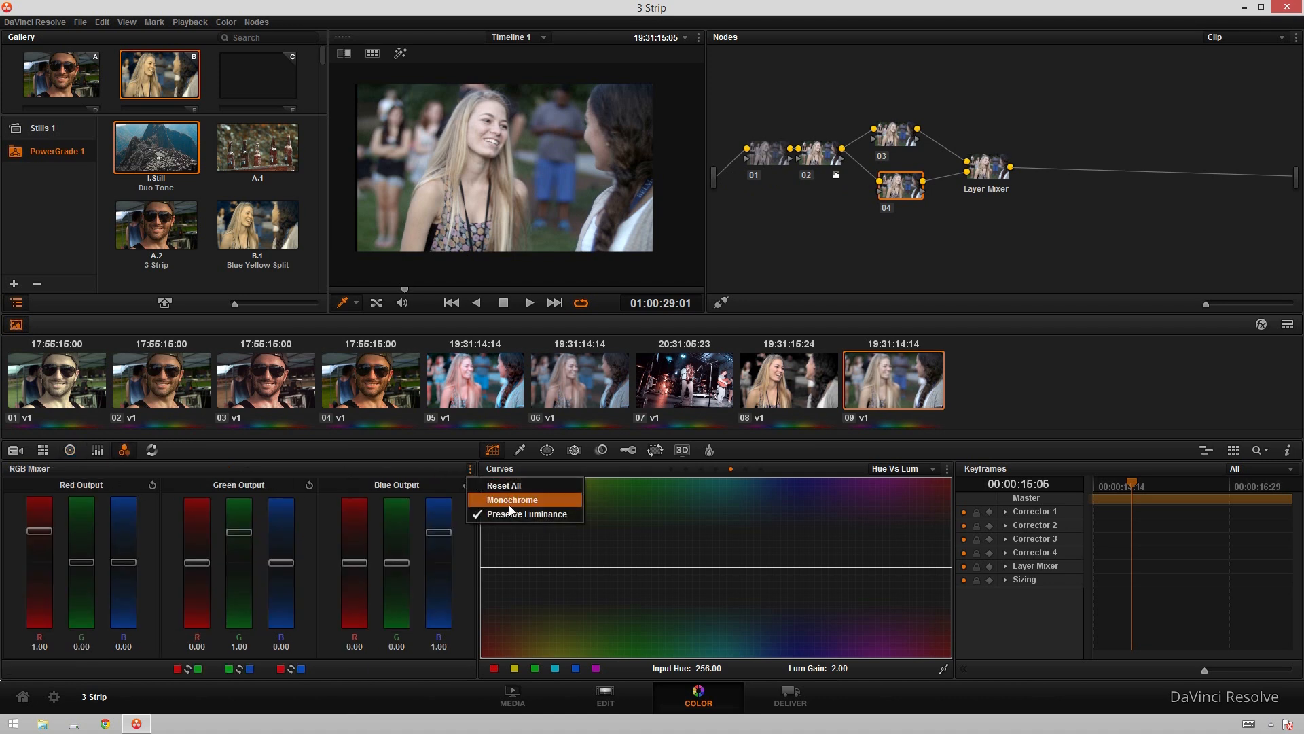
click(508, 499)
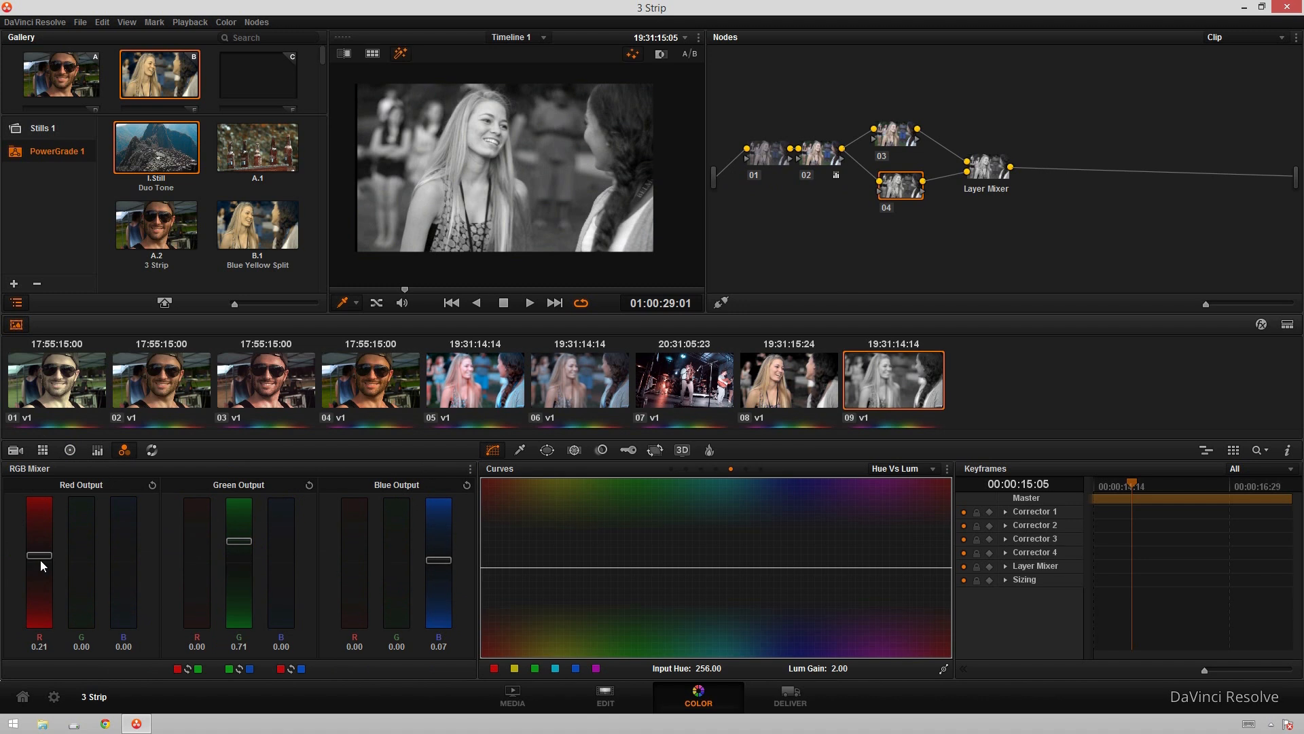
scroll(39, 560, up, 4)
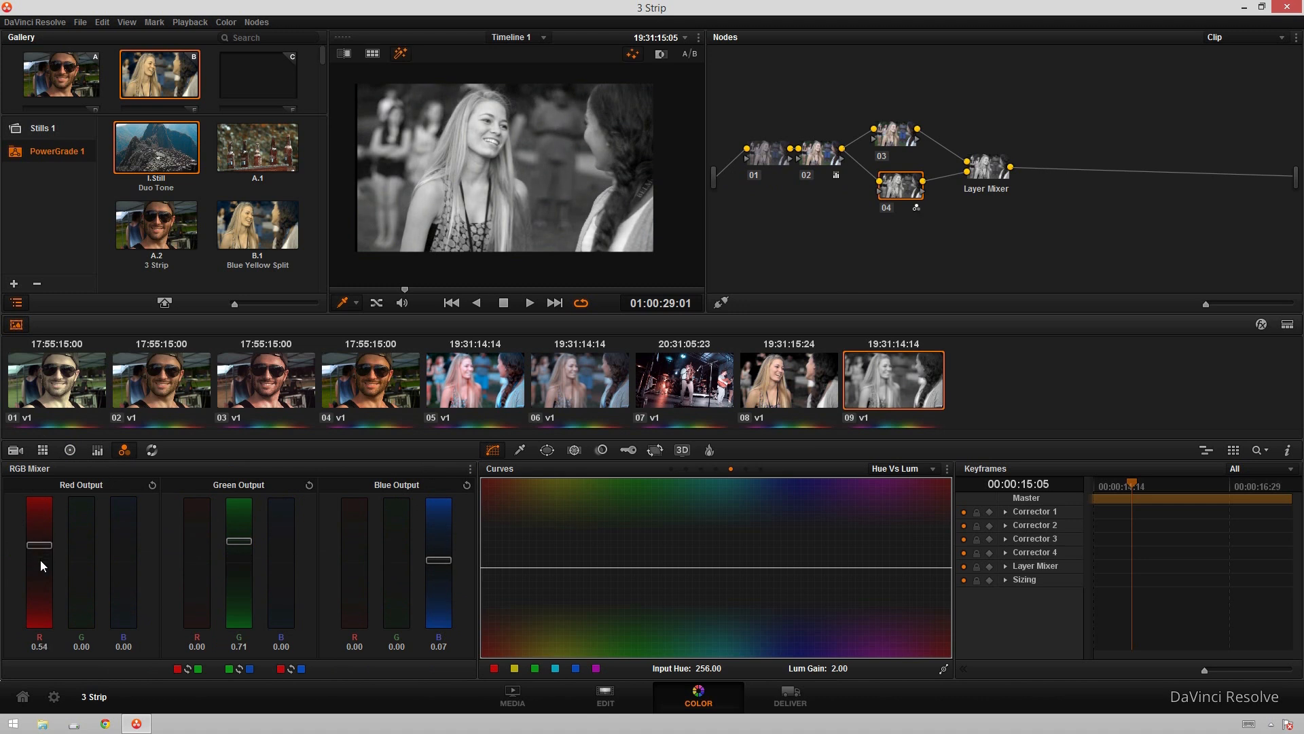
scroll(39, 560, up, 4)
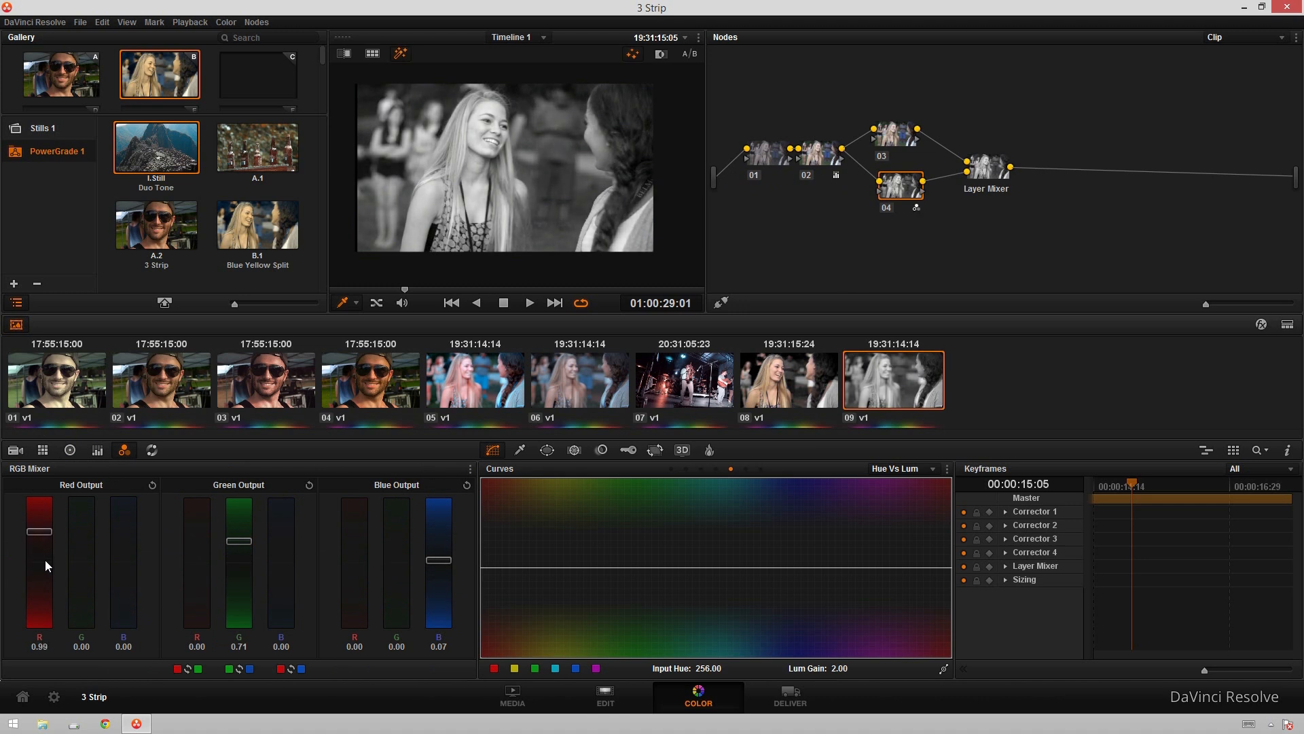
scroll(242, 561, down, 4)
scroll(236, 589, down, 4)
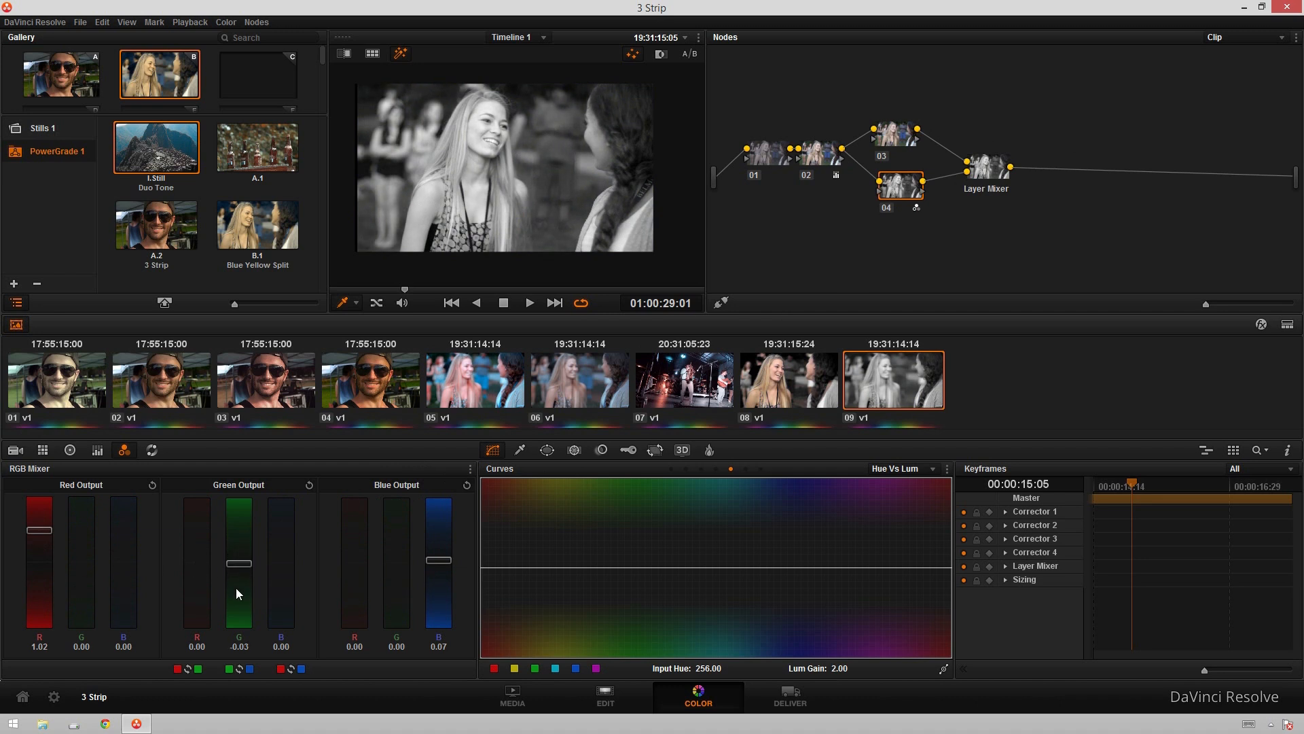
scroll(446, 568, down, 1)
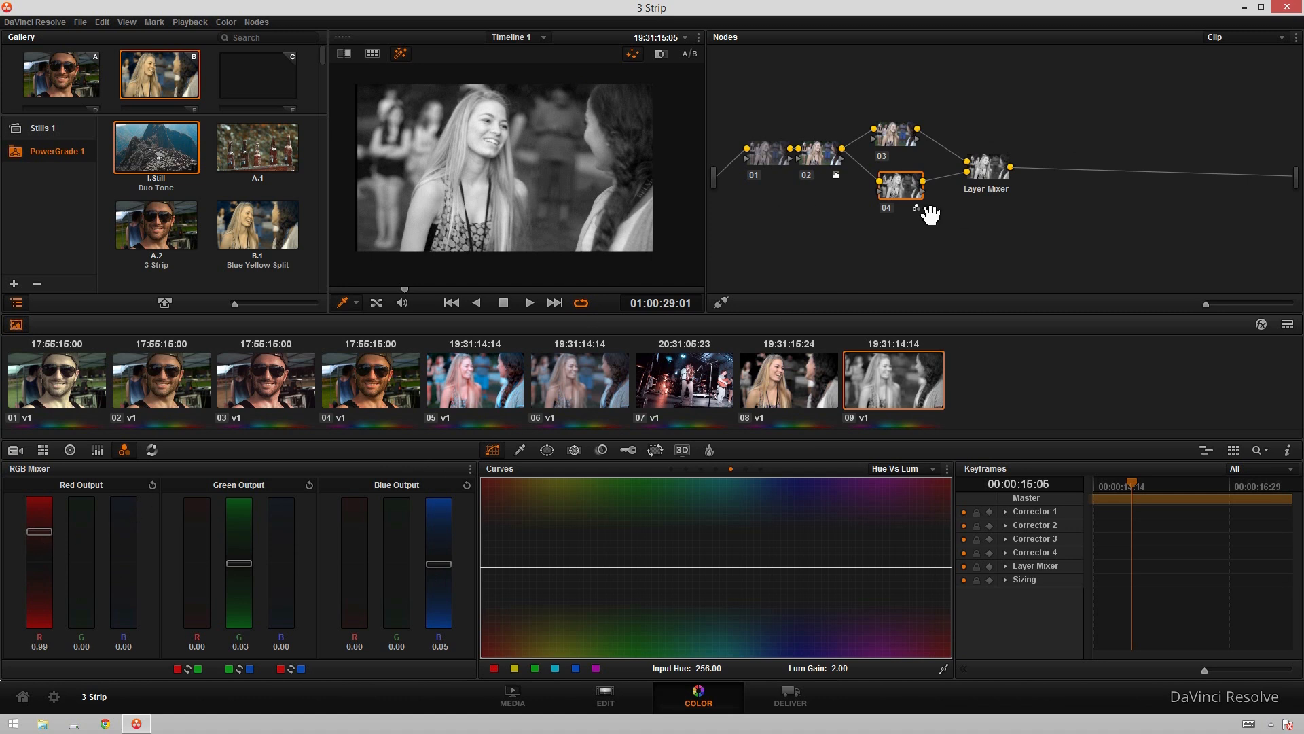
drag(900, 192, 893, 197)
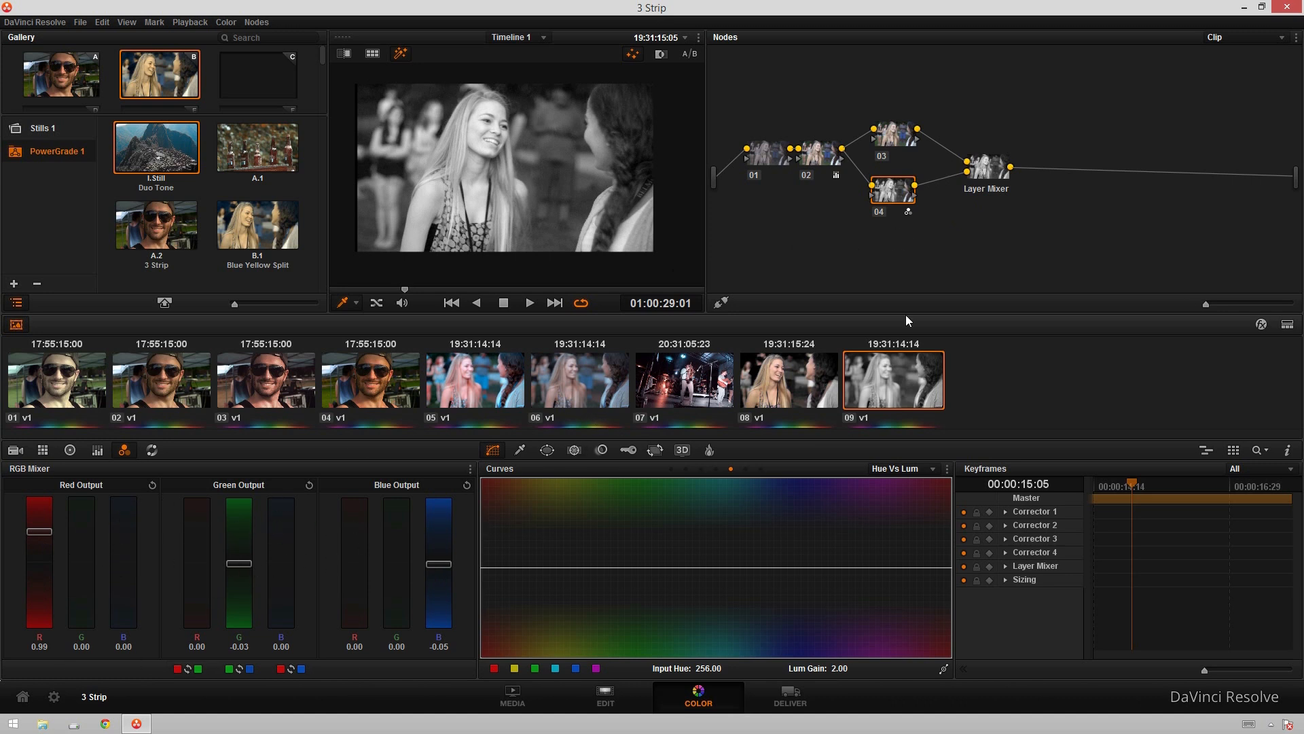
Set the Layer Mixer's composite mode to Darken and add a serial node after the mixer
click(989, 174)
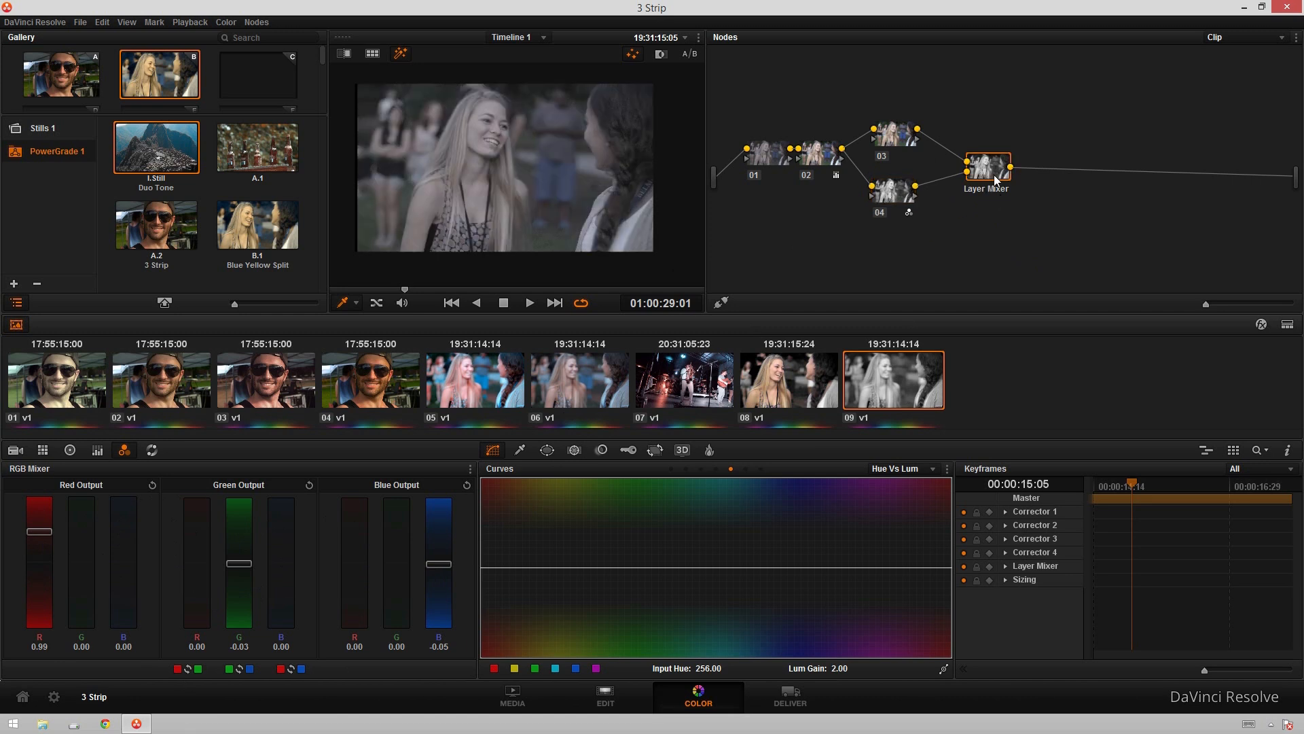
right_click(995, 164)
click(989, 166)
click(768, 155)
click(989, 172)
right_click(989, 172)
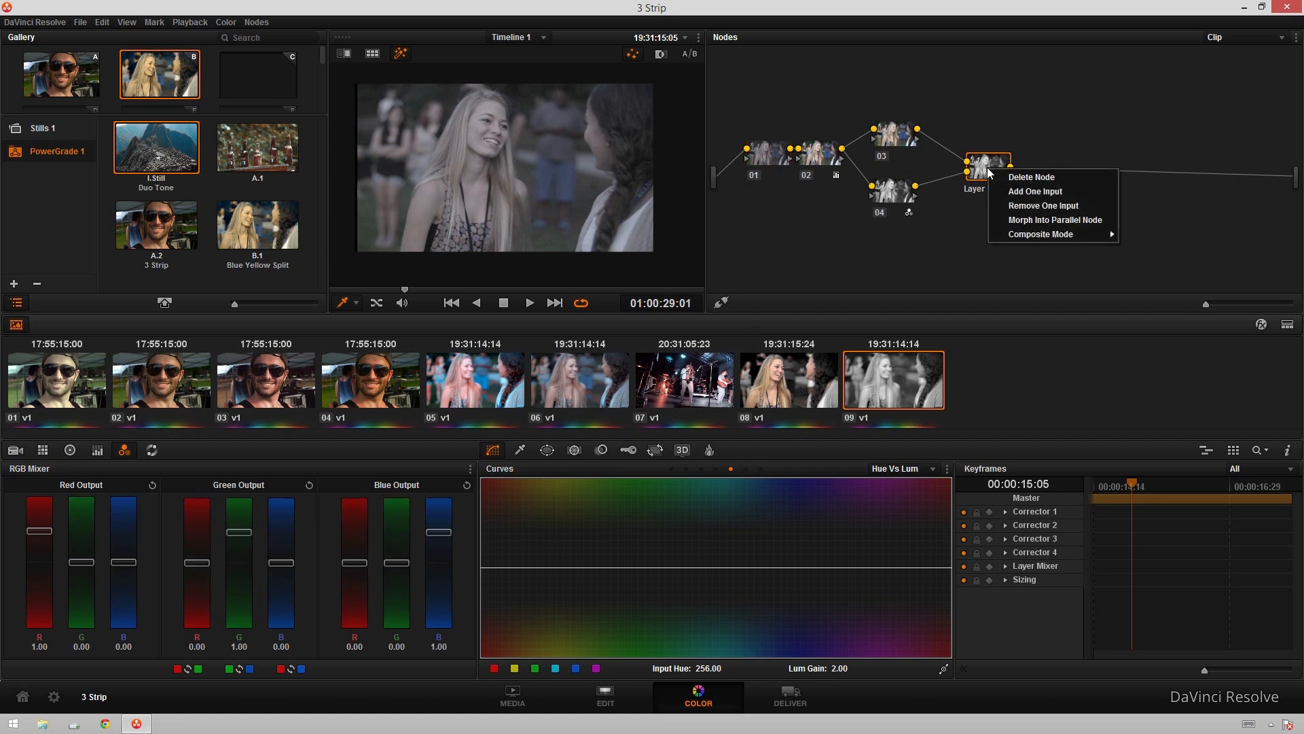
mouse_move(1032, 235)
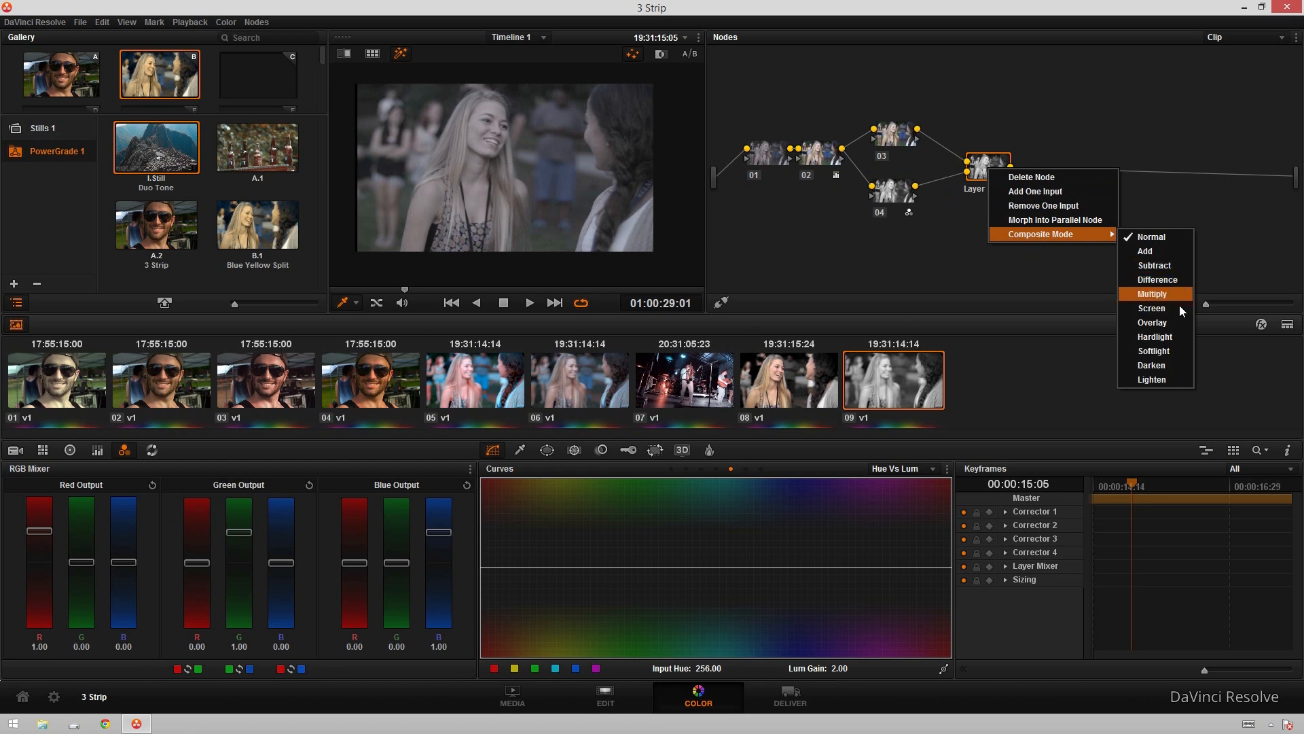
click(1164, 367)
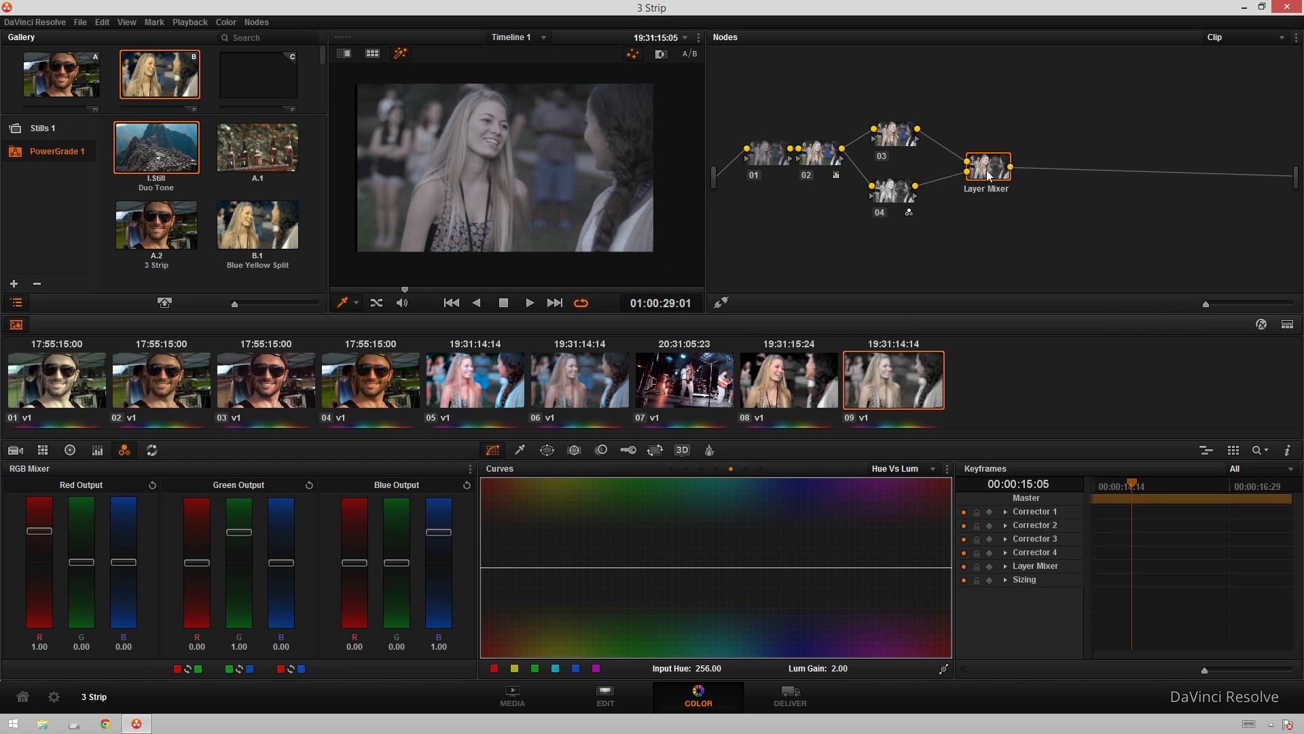
key(alt+s)
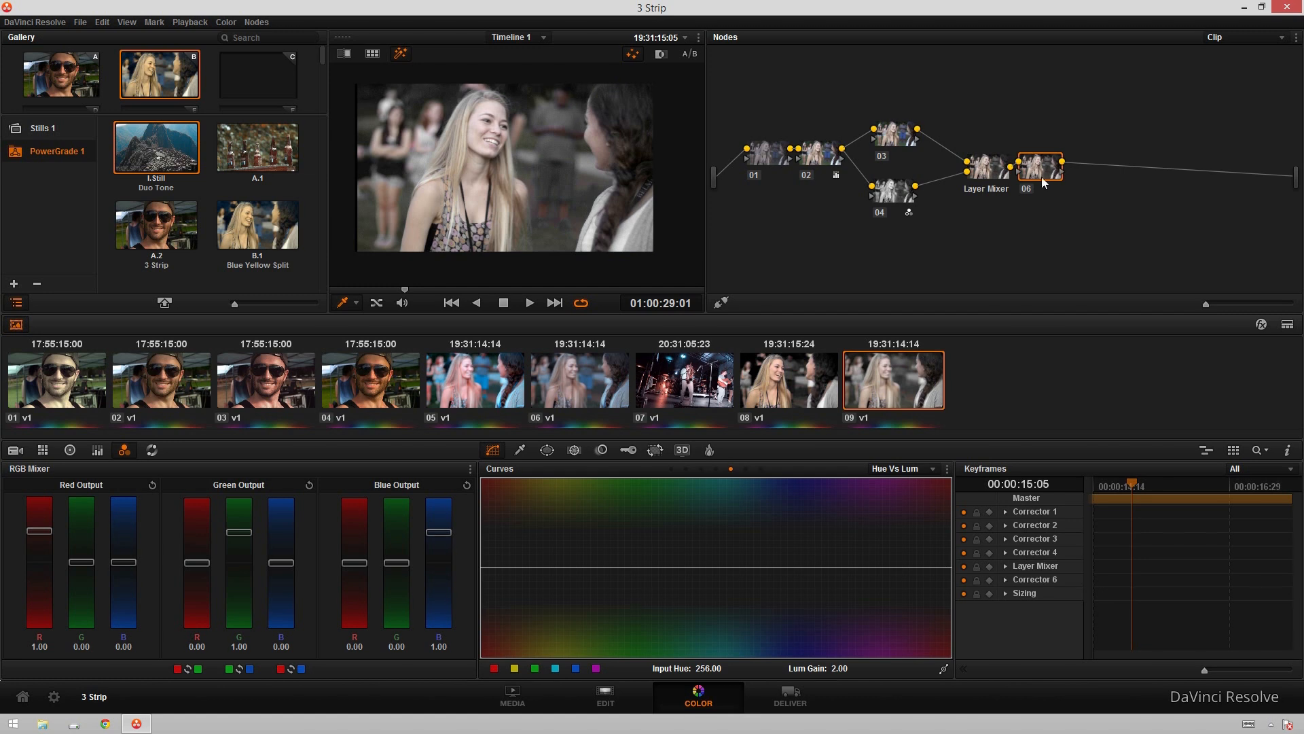
Switch the Layer Mixer's composite mode to Normal and view the image at node 06
click(989, 173)
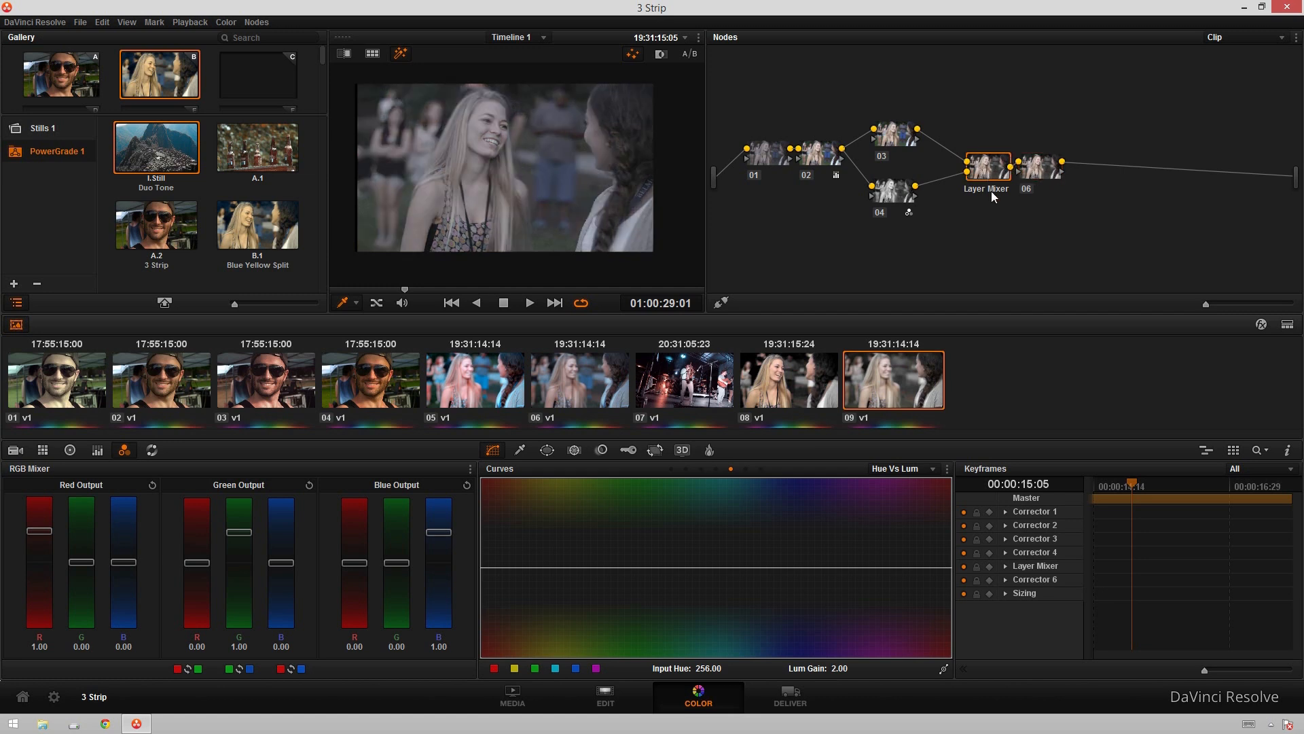
right_click(991, 174)
mouse_move(1072, 243)
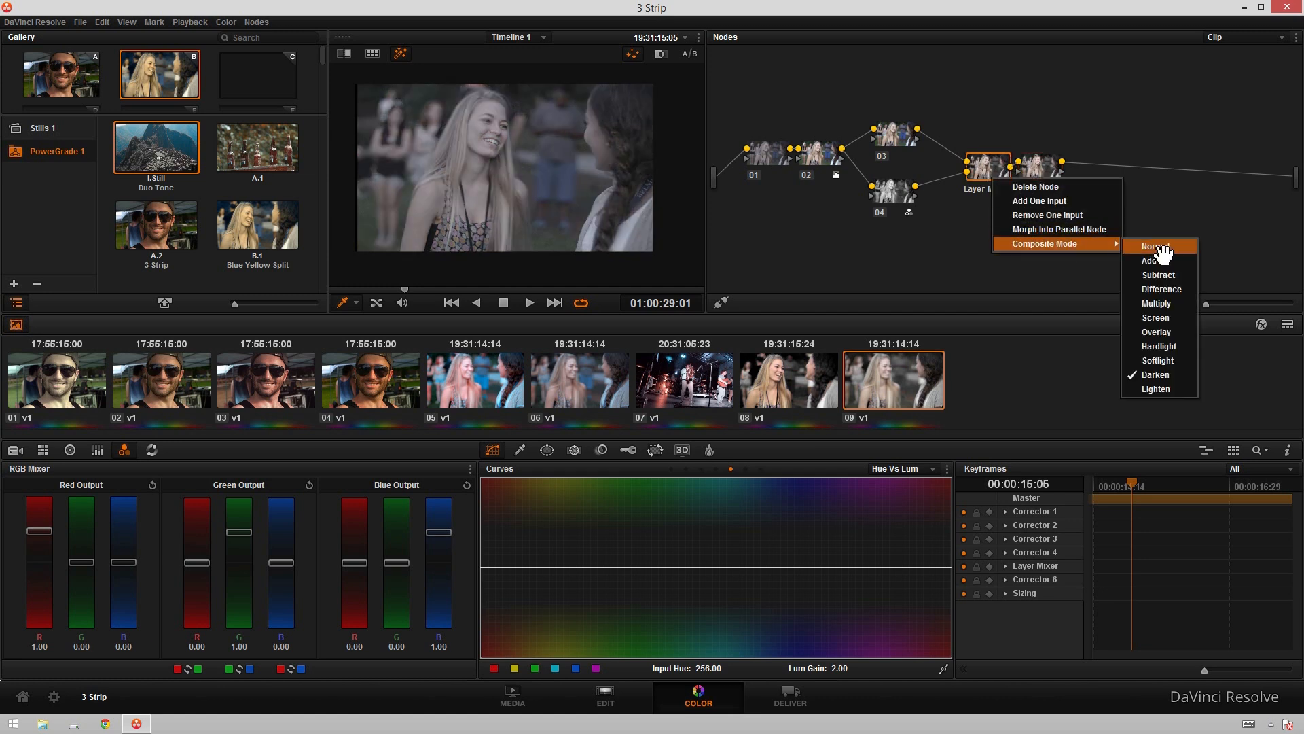
click(1160, 247)
click(1036, 173)
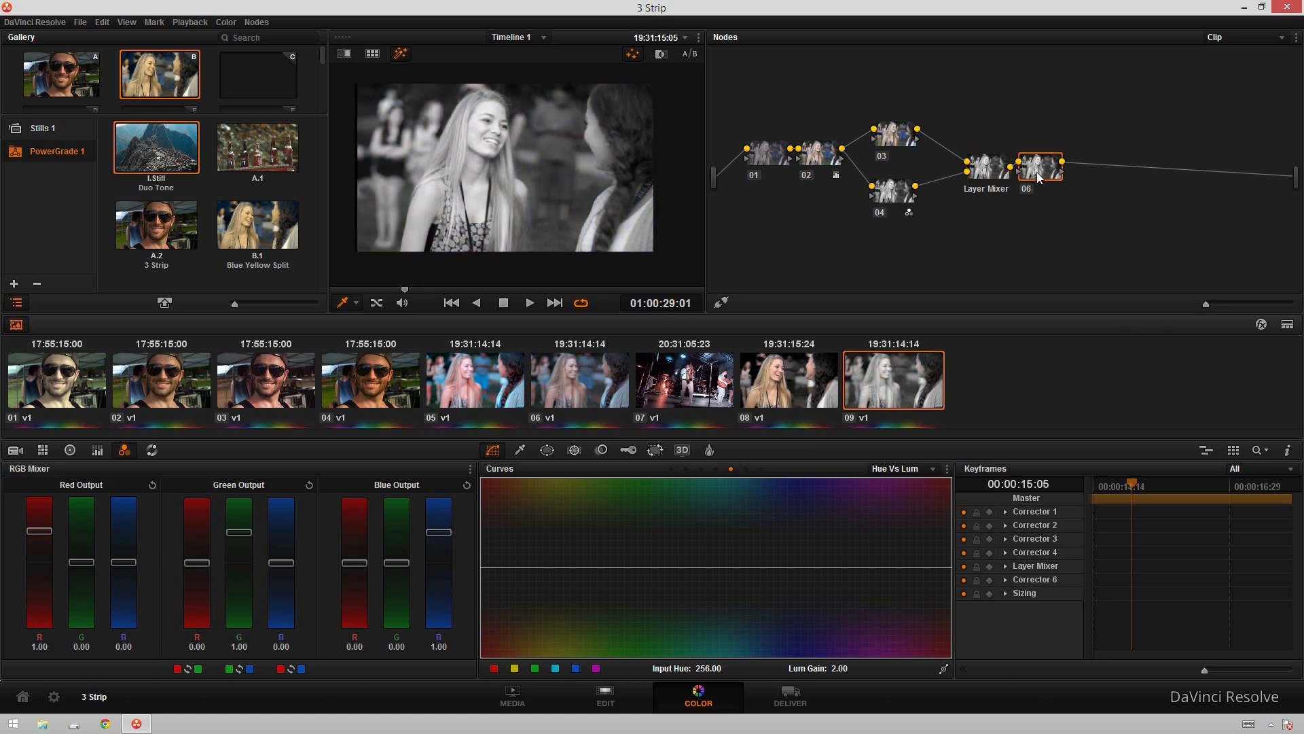
Return the Layer Mixer's composite mode to Darken, keeping node 06 selected for viewing
click(895, 139)
click(1032, 169)
right_click(1001, 181)
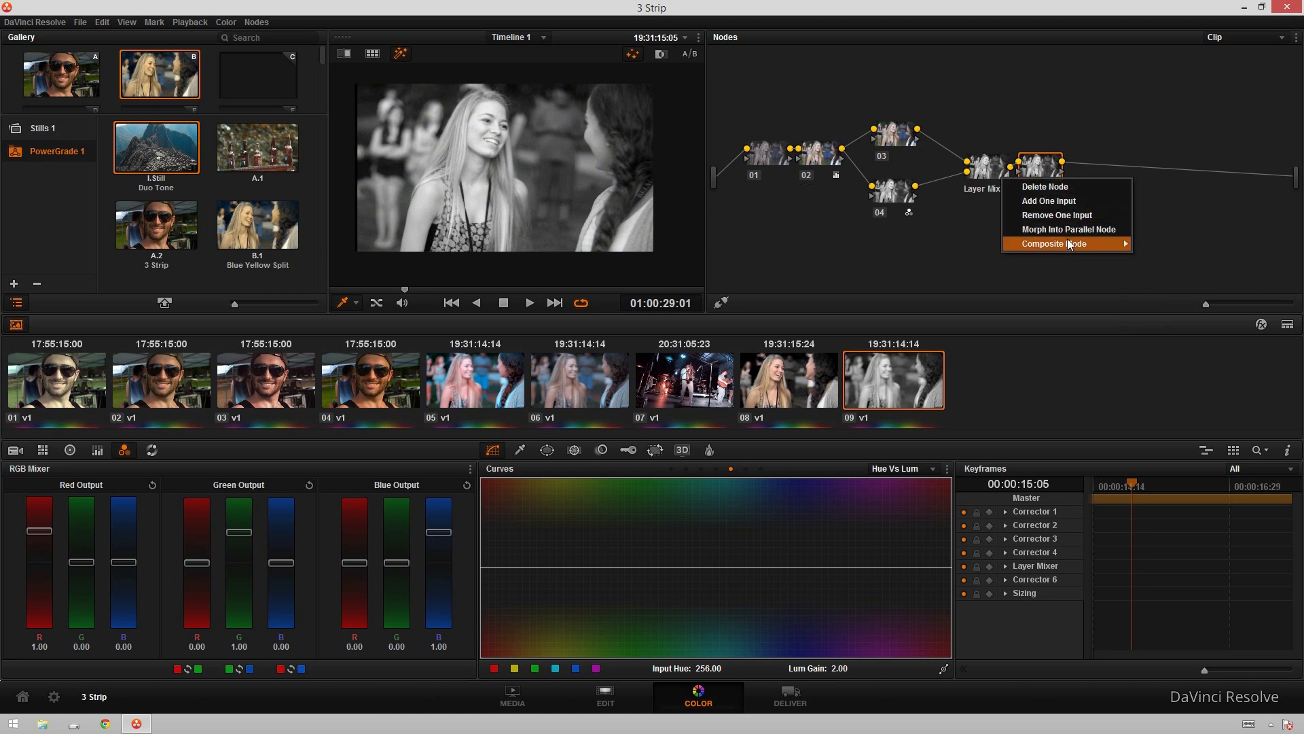
mouse_move(1073, 243)
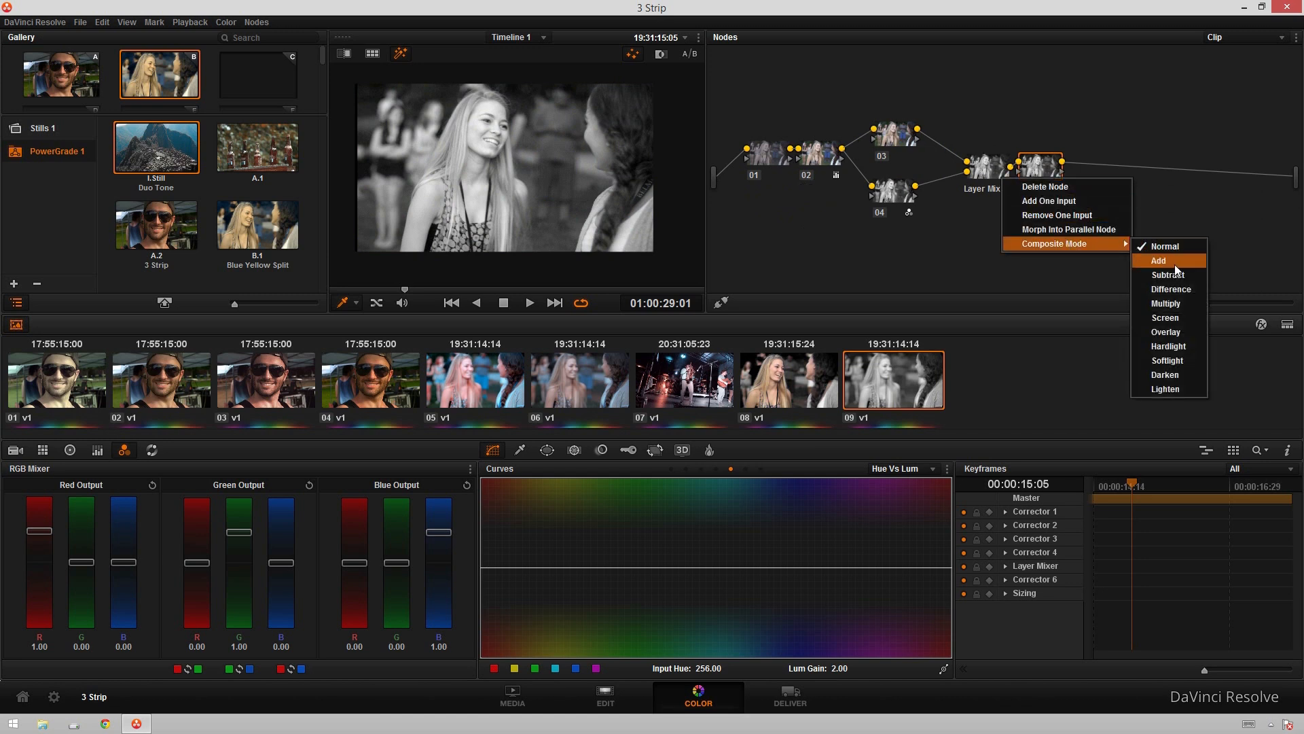
click(1177, 387)
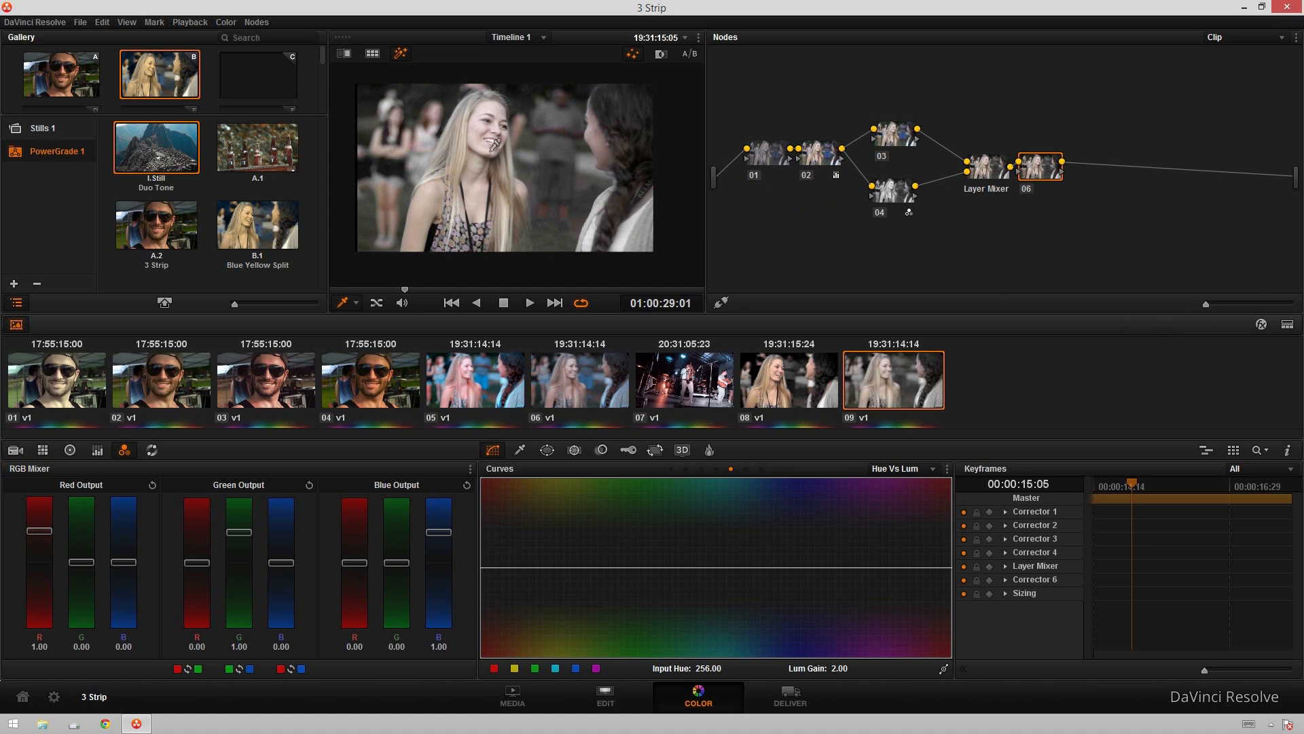
Play the graded clip in the enlarged viewer to review the look, and return to the full node layout
key(alt+f)
key(space)
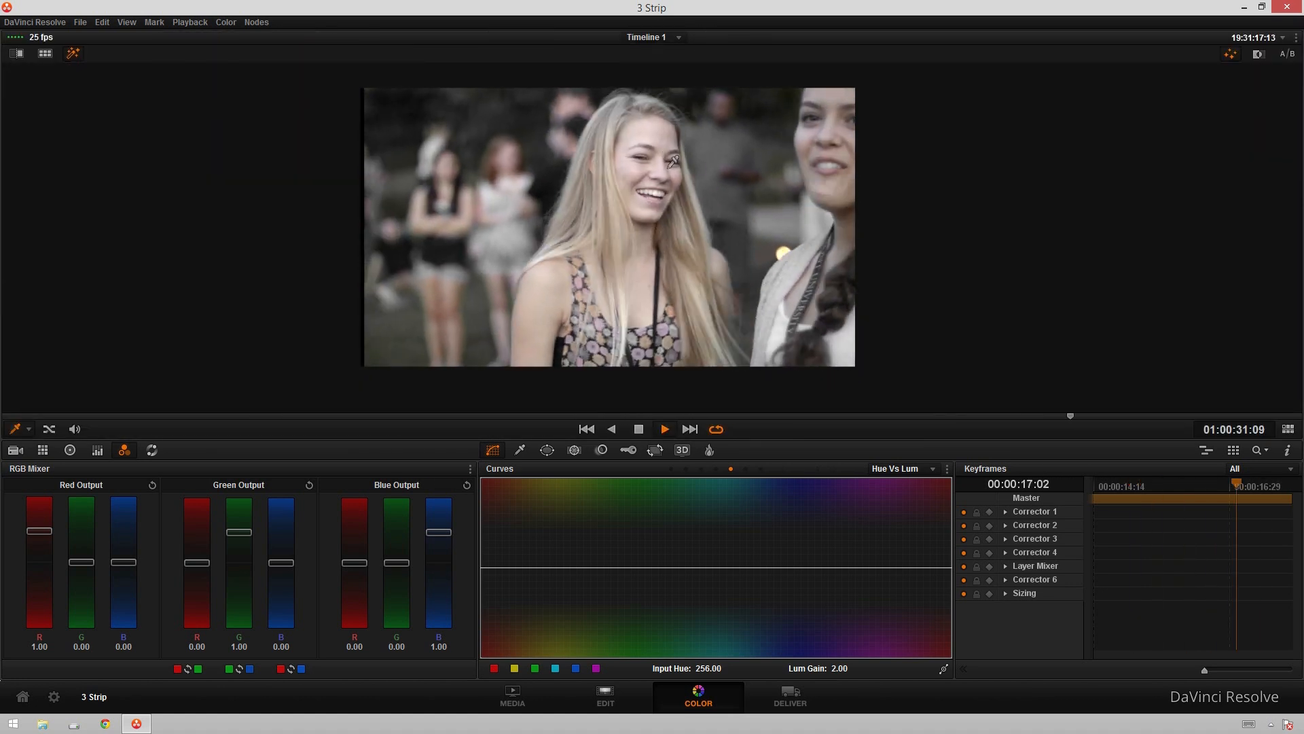
key(space)
key(space)
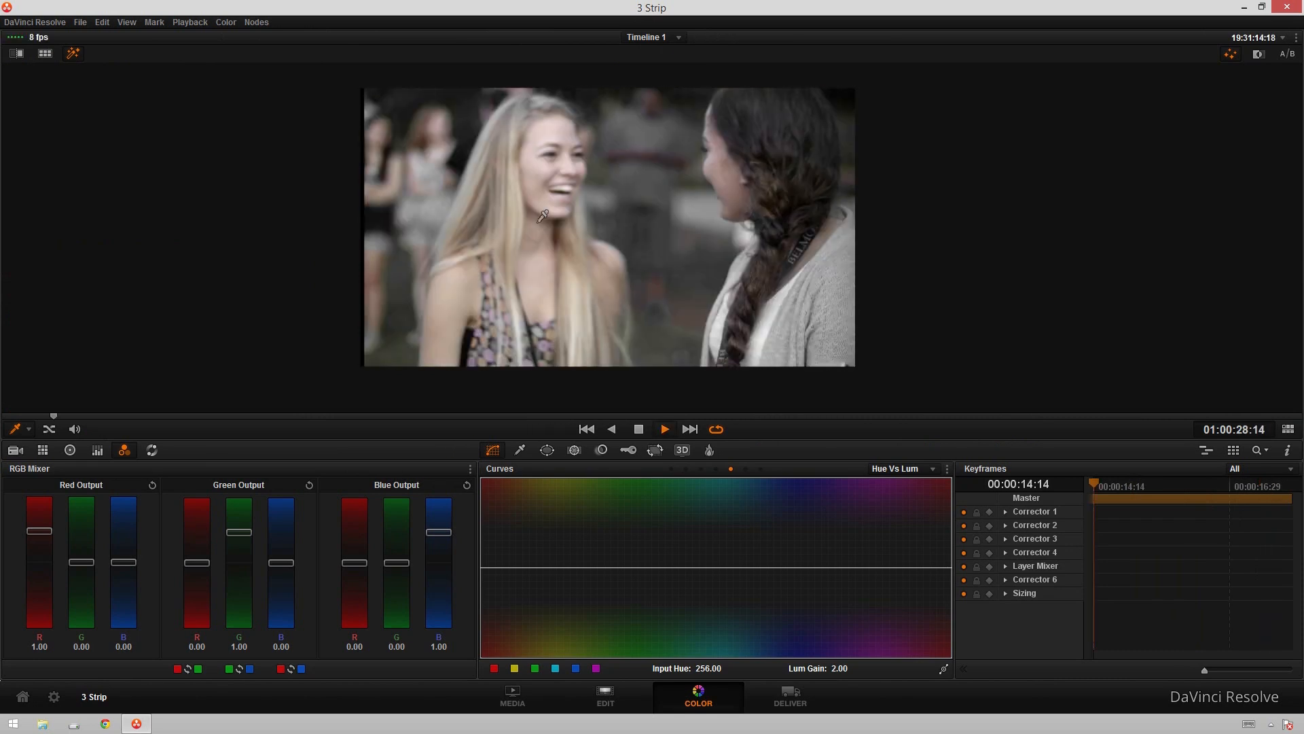
key(space)
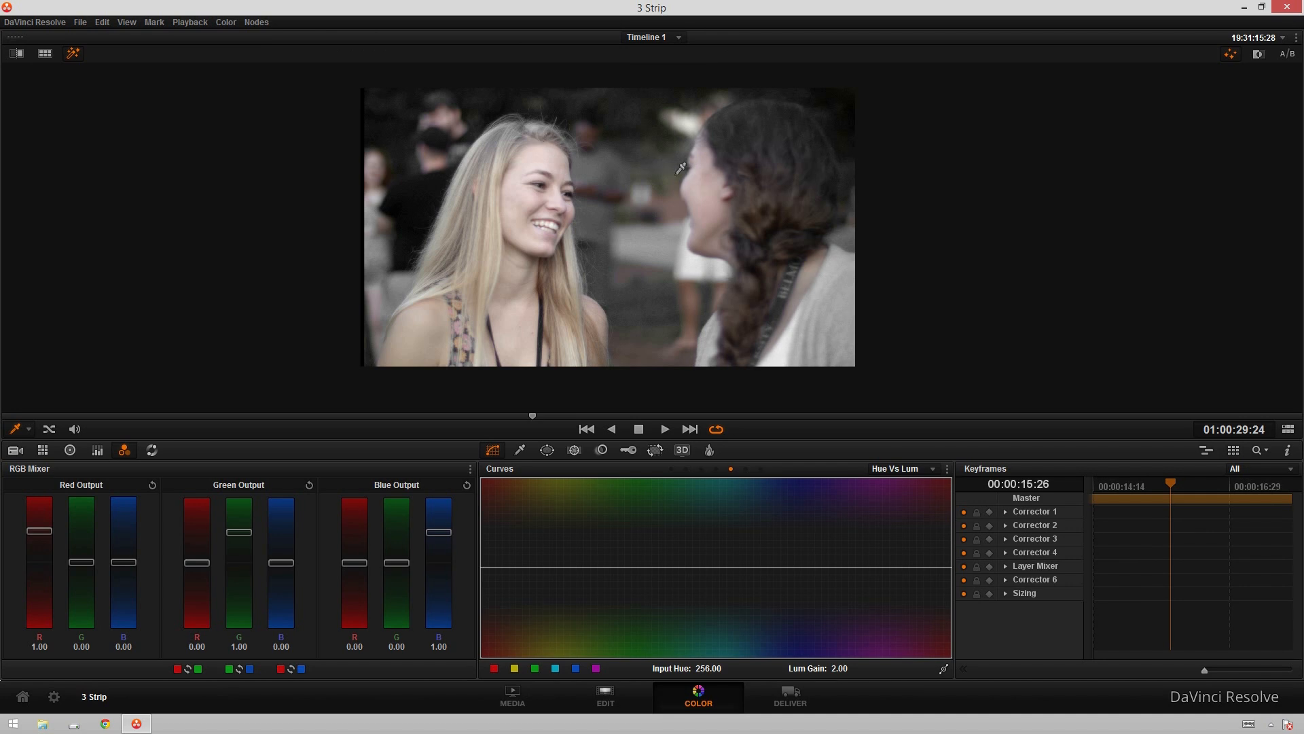
key(alt+f)
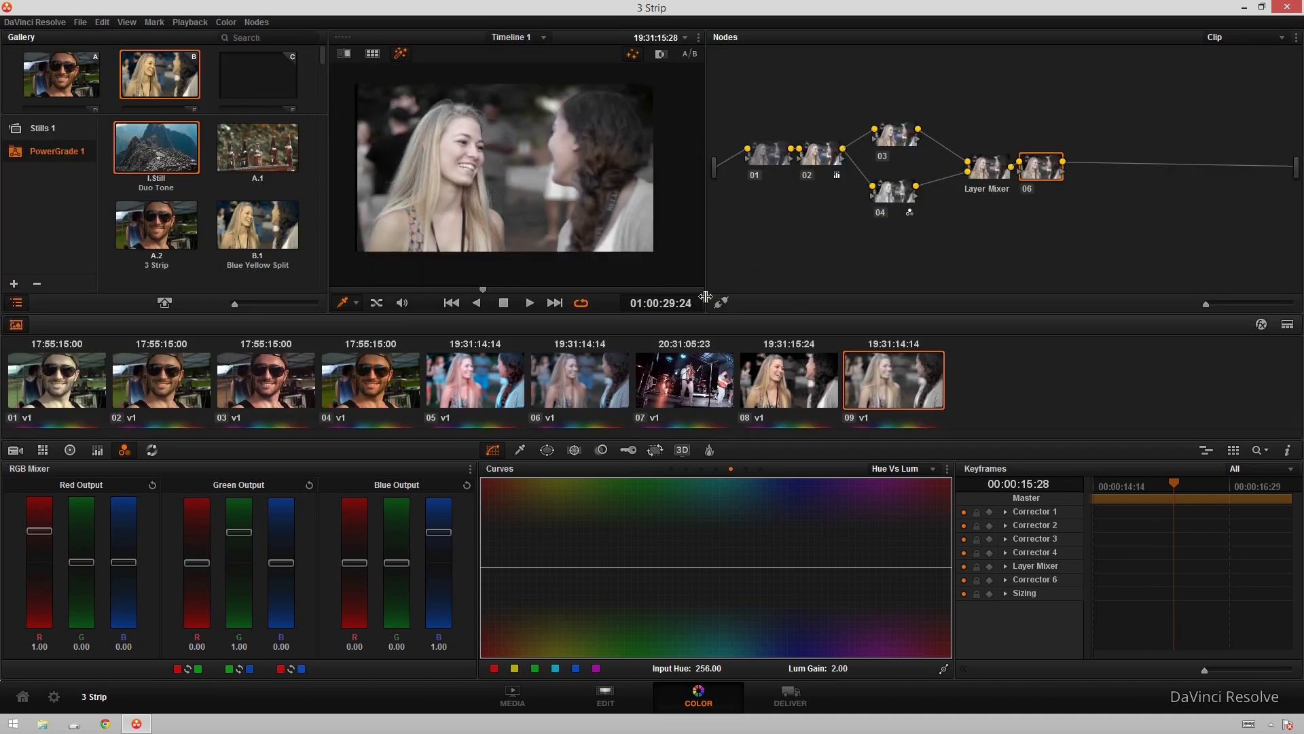
Shift the Layer Mixer node closer to nodes 03 and 04, set the curve display to Hue Vs Lum, and leave the mixer selected
click(701, 470)
drag(997, 176, 983, 175)
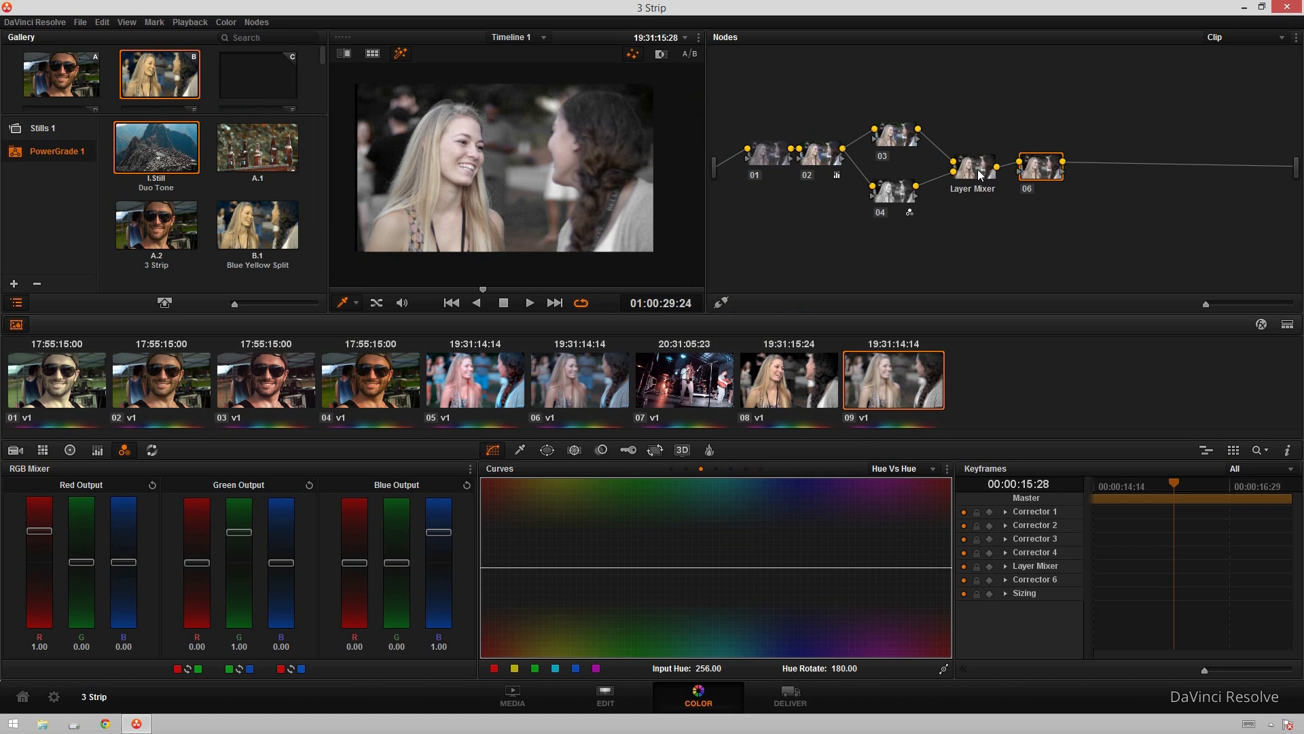
click(907, 469)
click(903, 540)
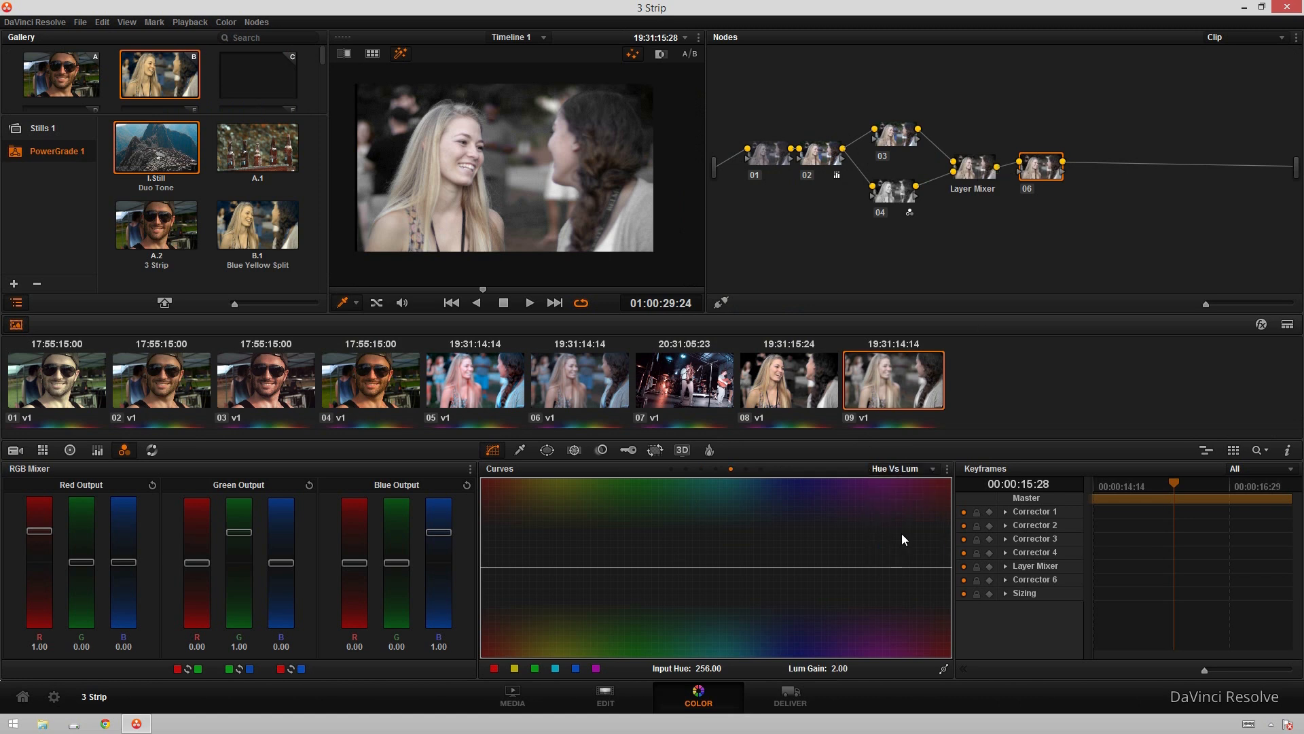
click(982, 180)
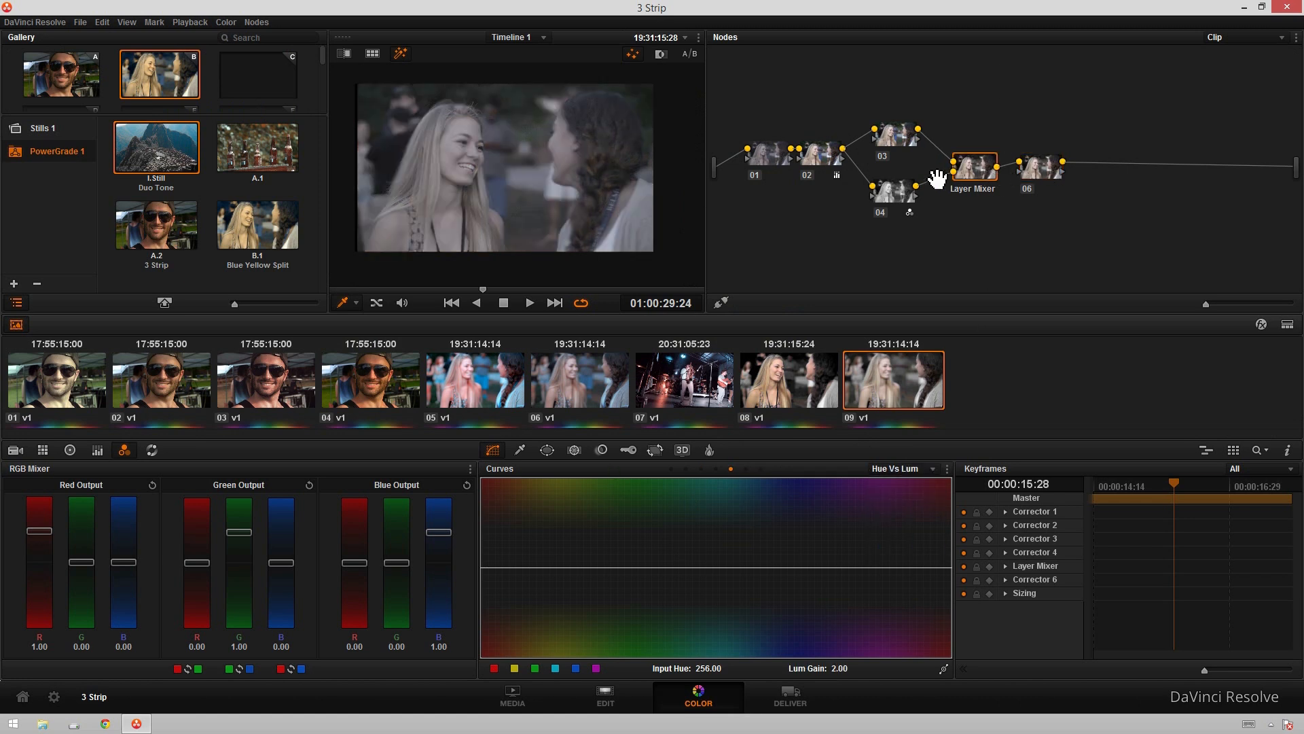
Align node 04 directly below node 03 and highlight it to view its monochrome output
click(895, 193)
key(shift+h)
mouse_move(889, 198)
mouse_down()
mouse_move(876, 203)
mouse_move(898, 201)
mouse_up()
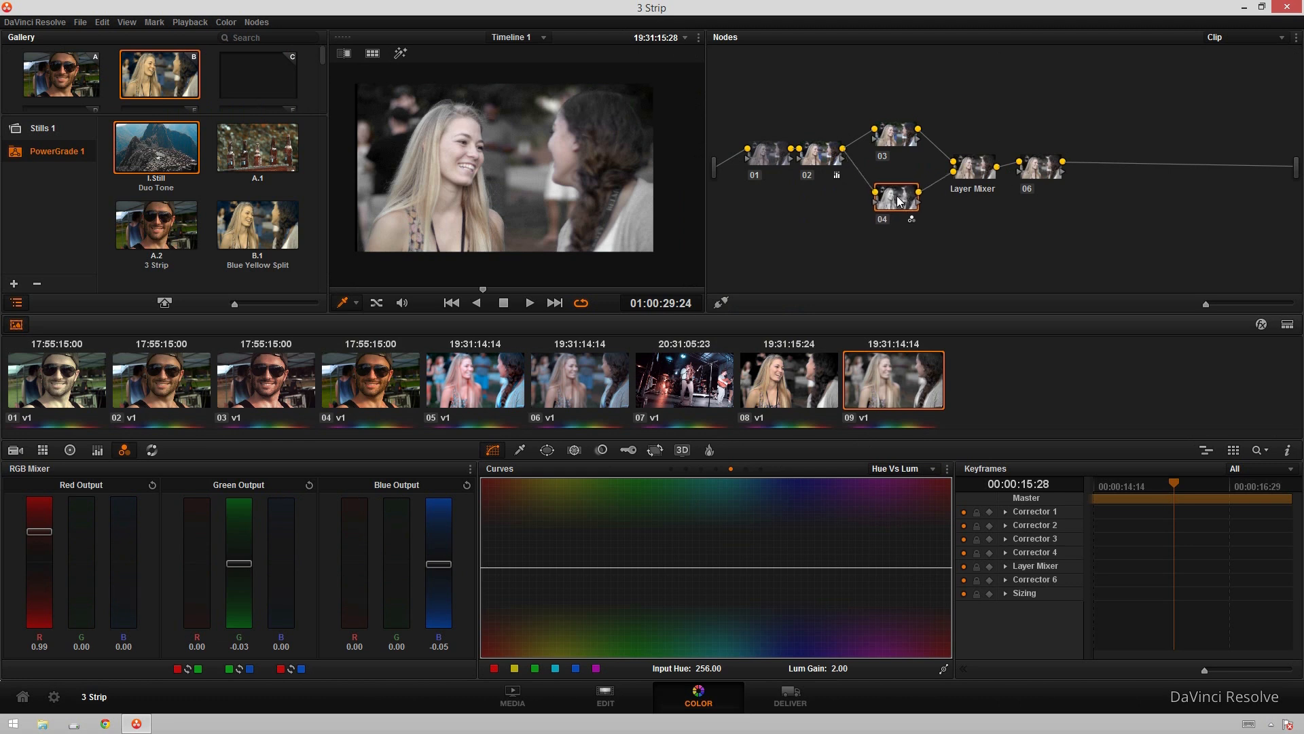
key(shift+h)
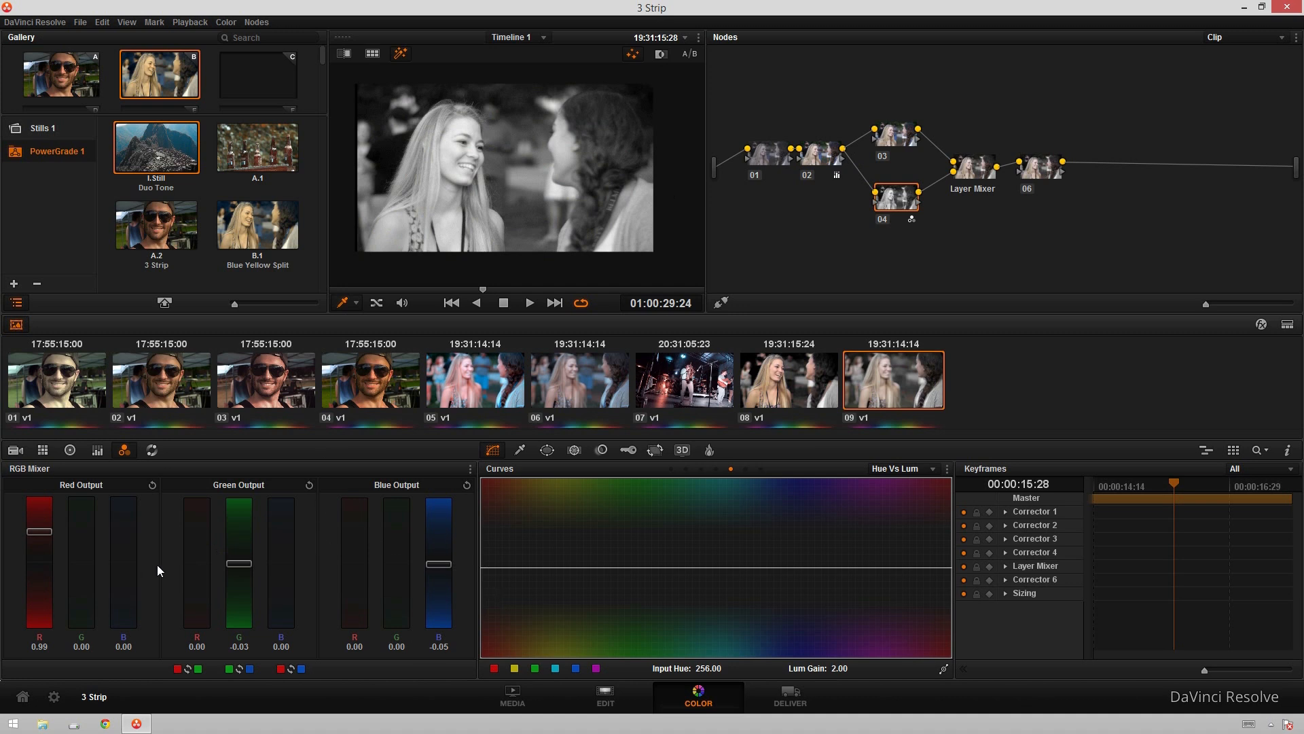
Lower node 04's green output to -0.99 and blue output to -1.28 in the RGB Mixer, and view the full grade at node 06
drag(234, 568, 229, 571)
drag(435, 576, 435, 577)
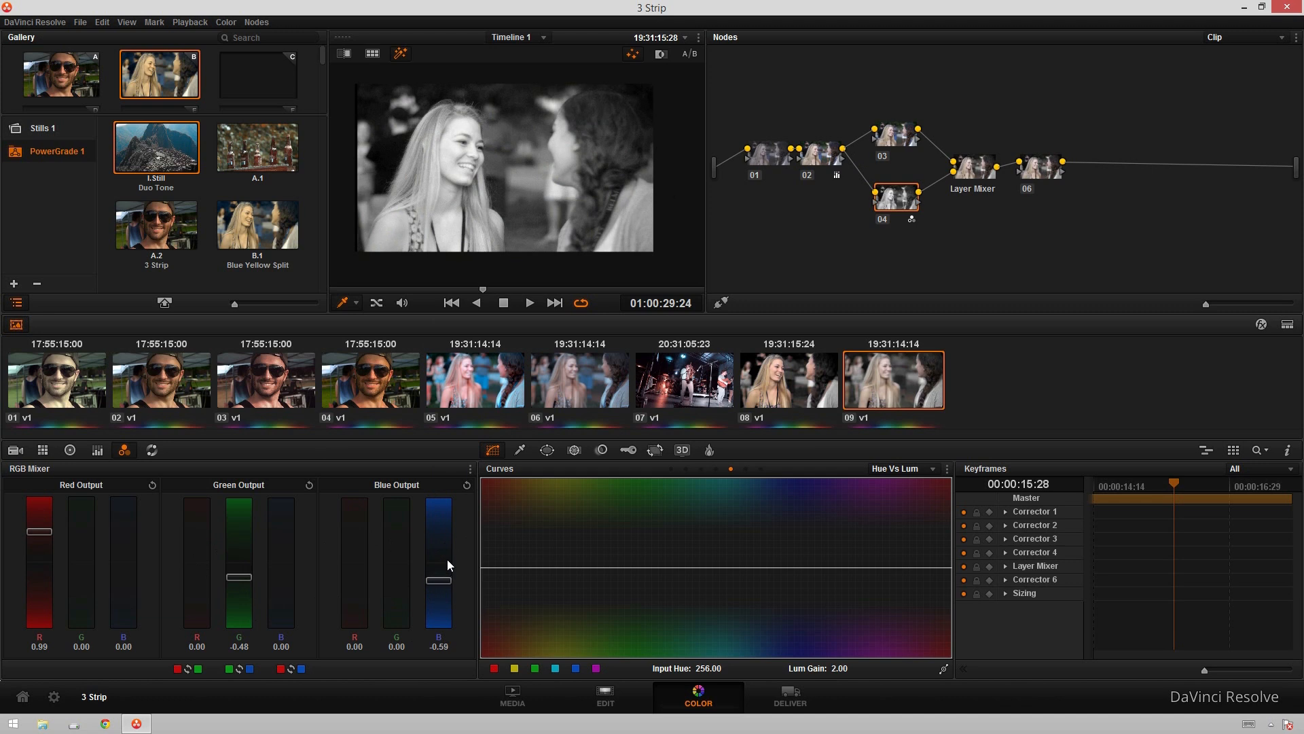
scroll(237, 547, down, 3)
scroll(437, 557, down, 4)
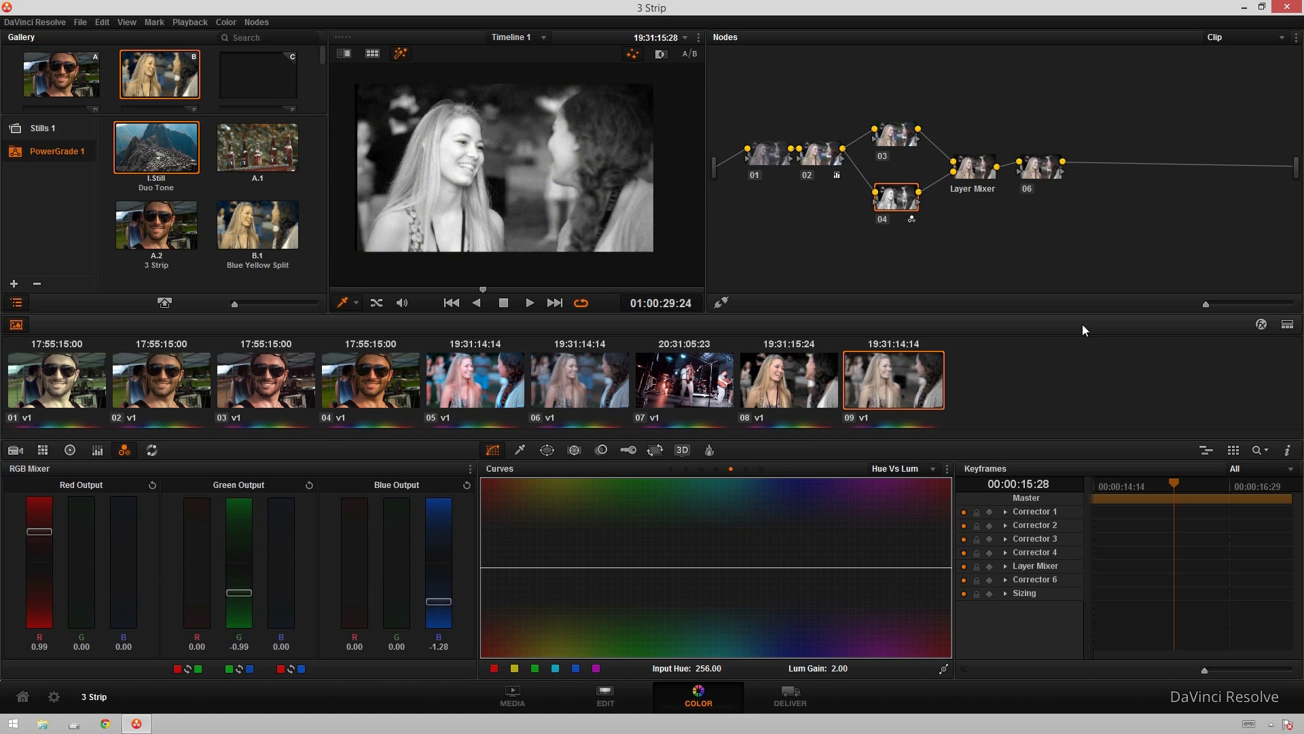
click(1049, 173)
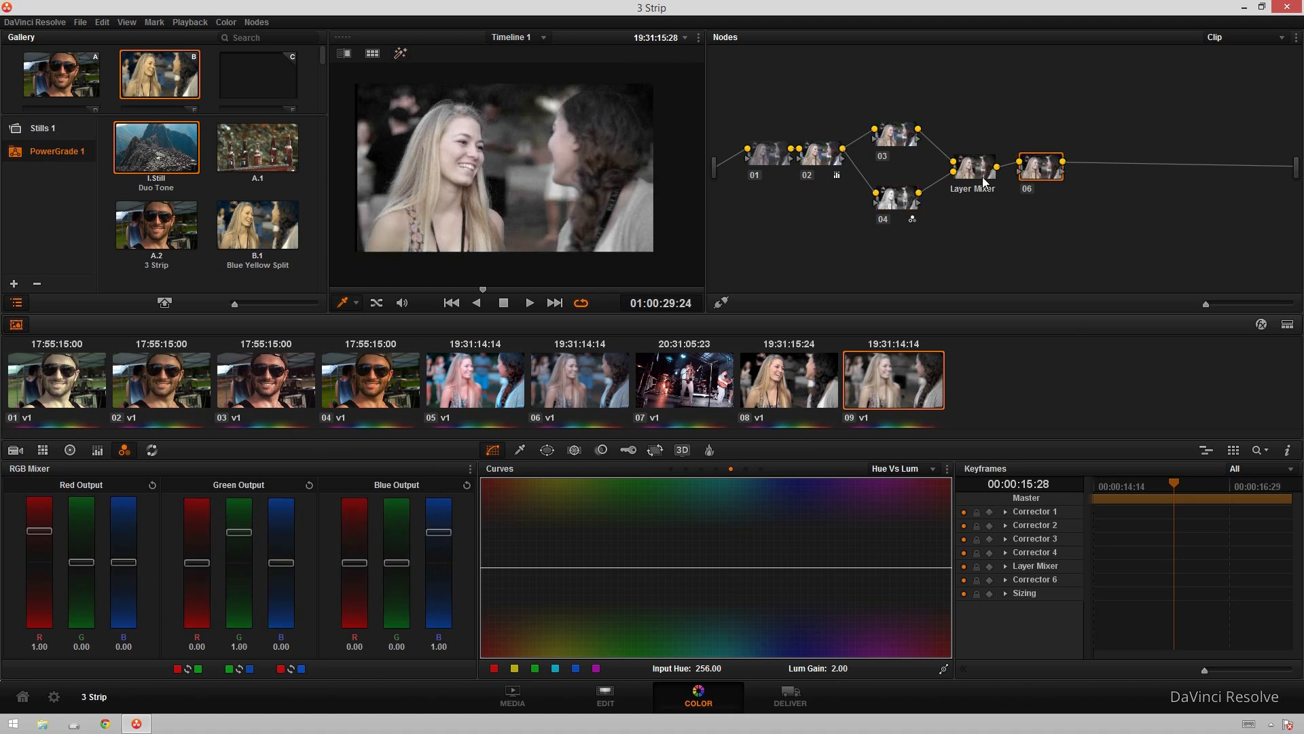
Play the clip repeatedly in the enlarged viewer to examine the grade on faces and backgrounds, and return to the full node layout
key(space)
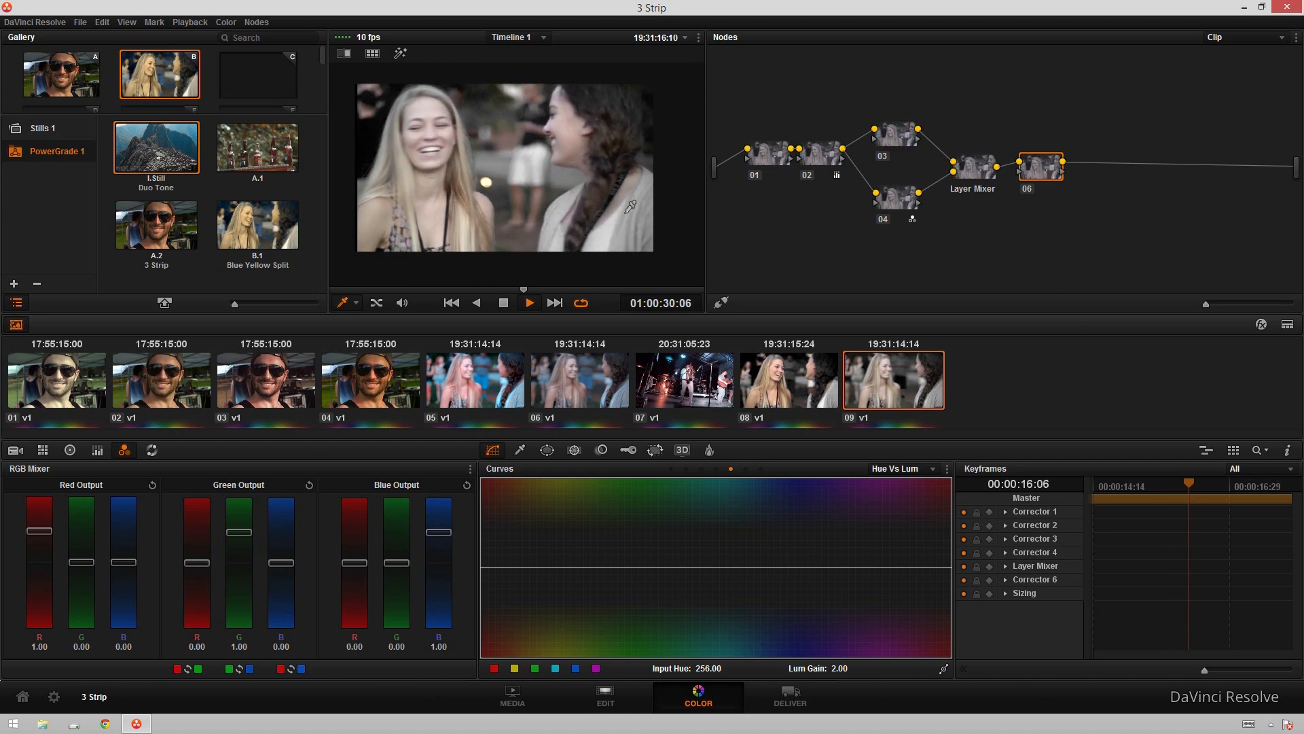
key(alt+f)
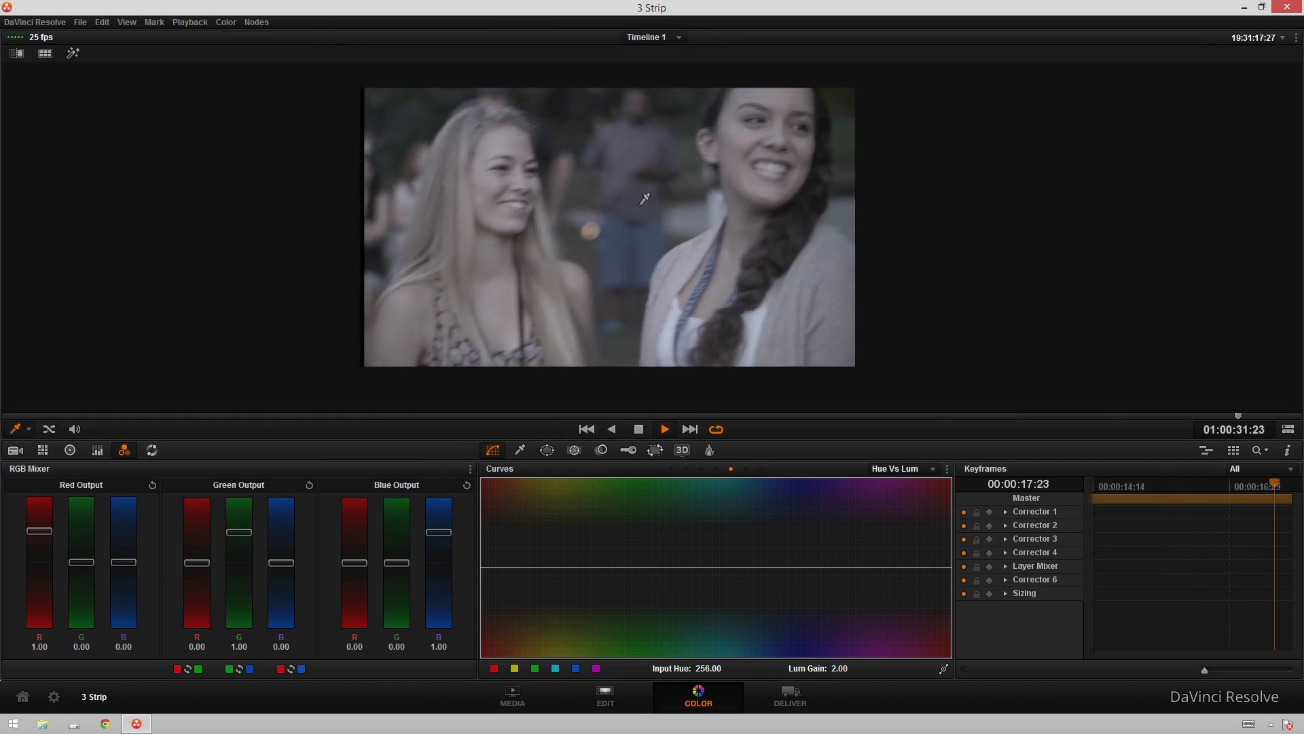
key(space)
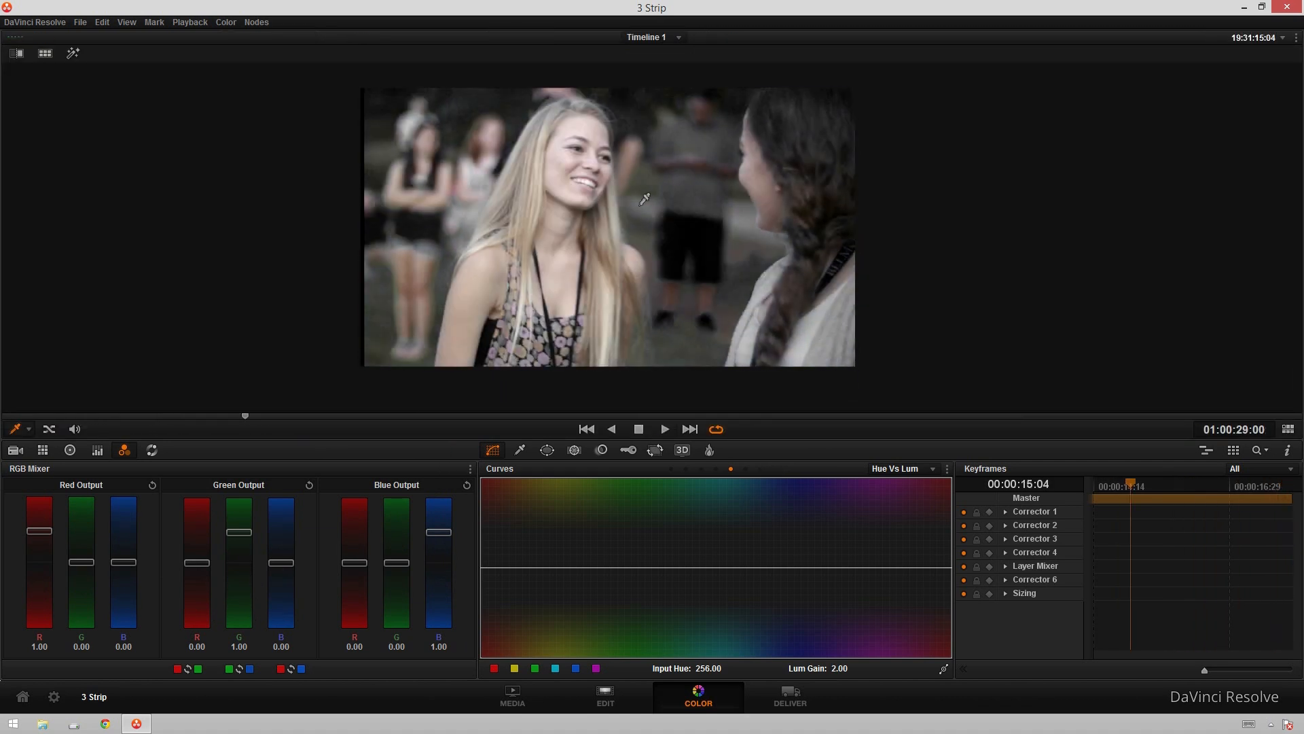
key(space)
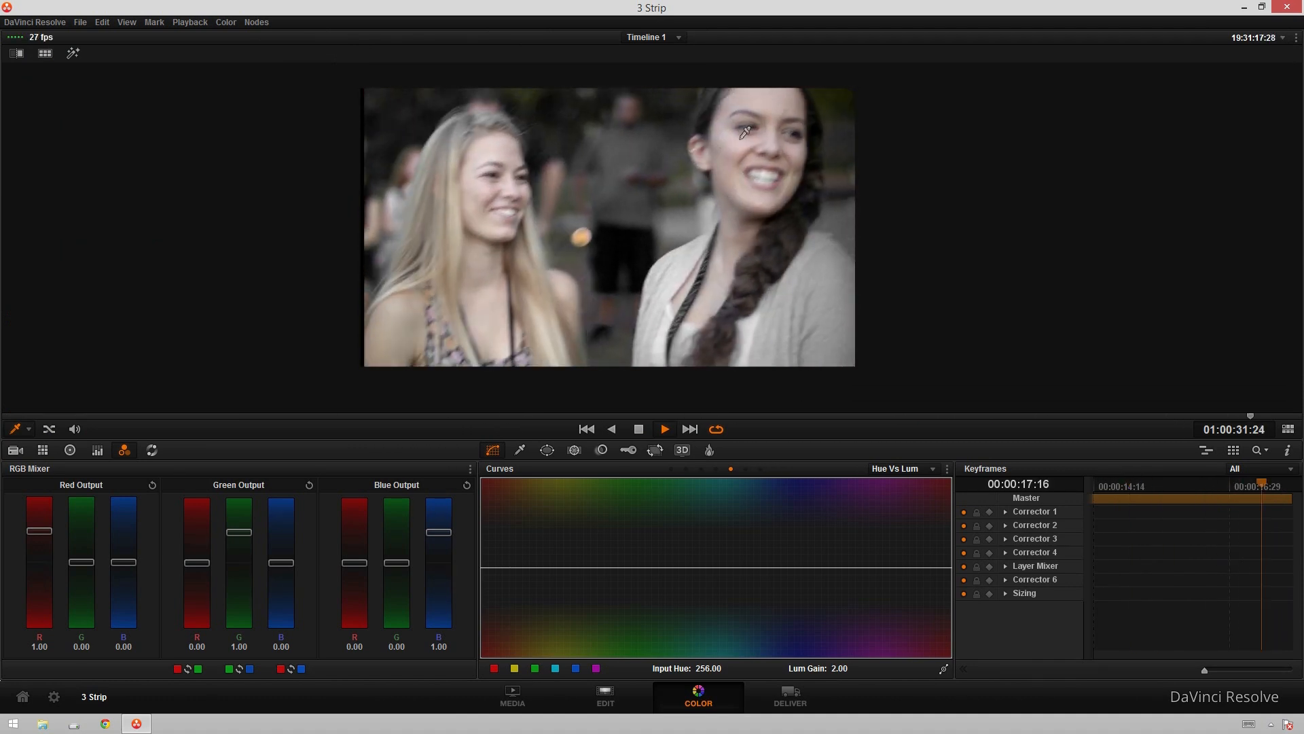
key(space)
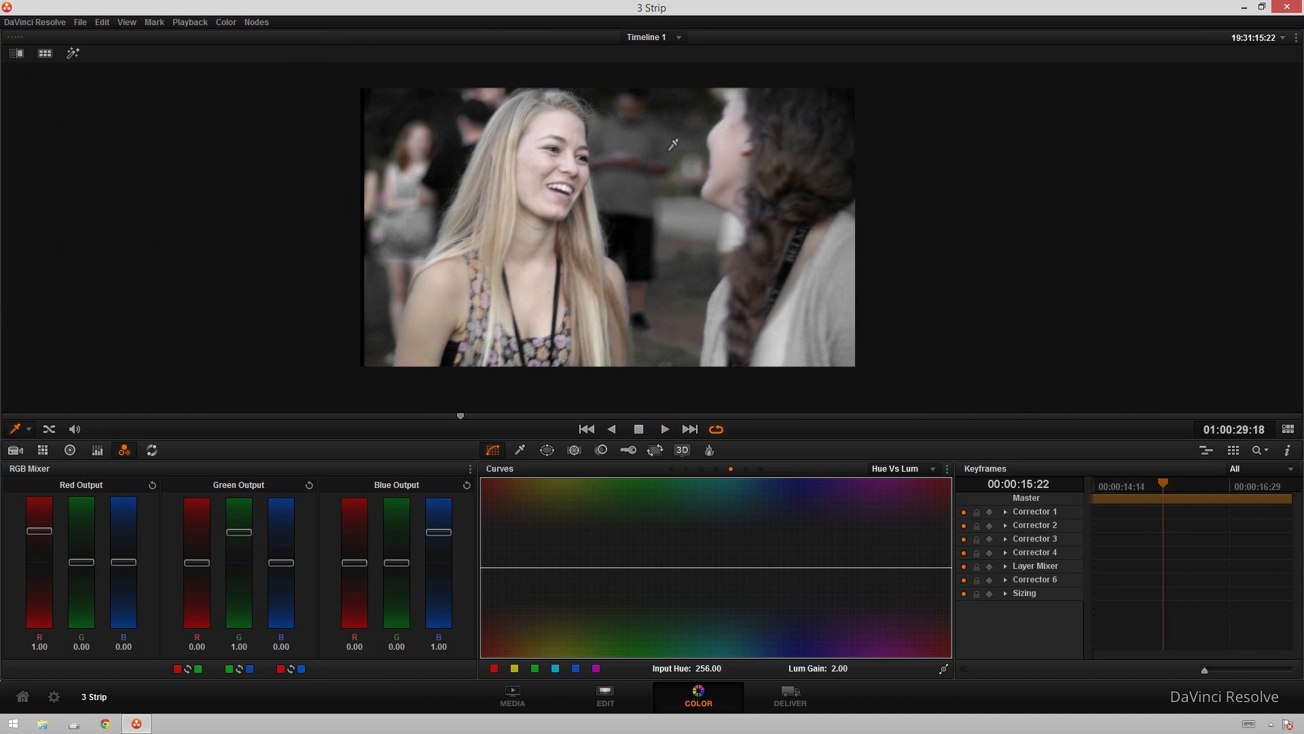
key(space)
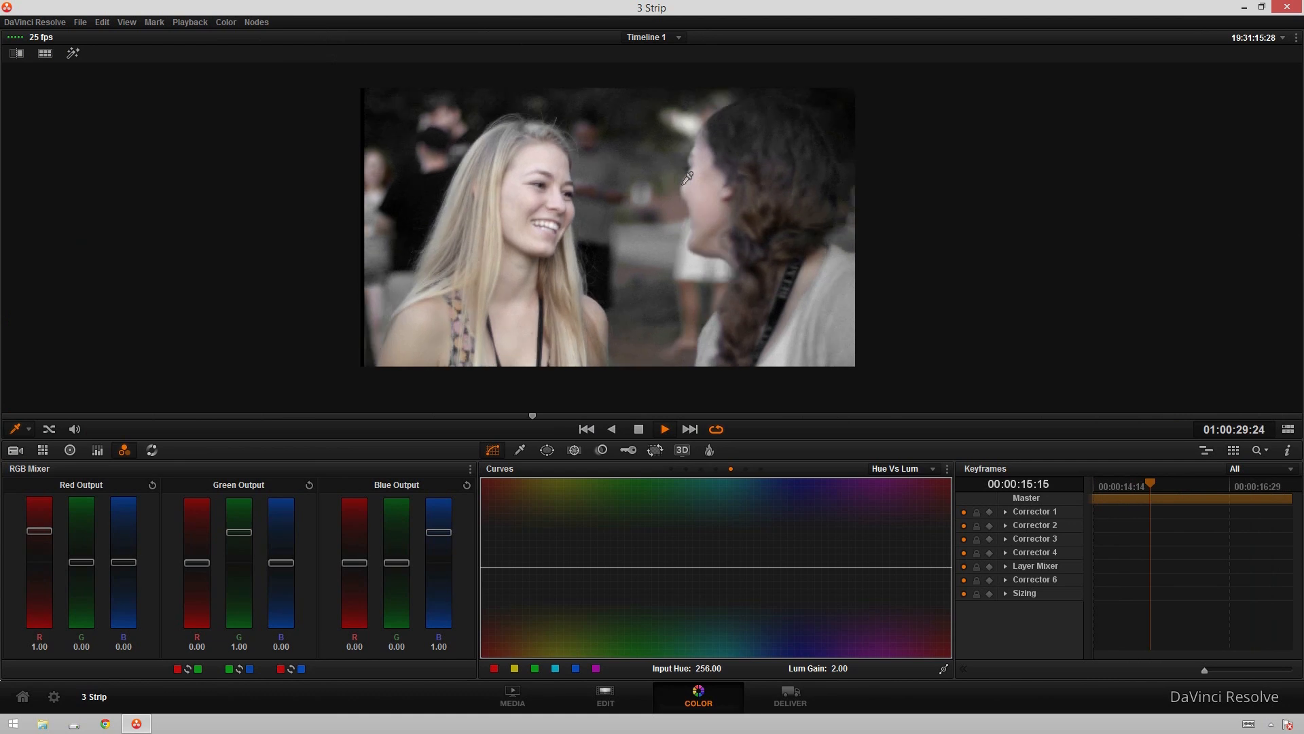
key(space)
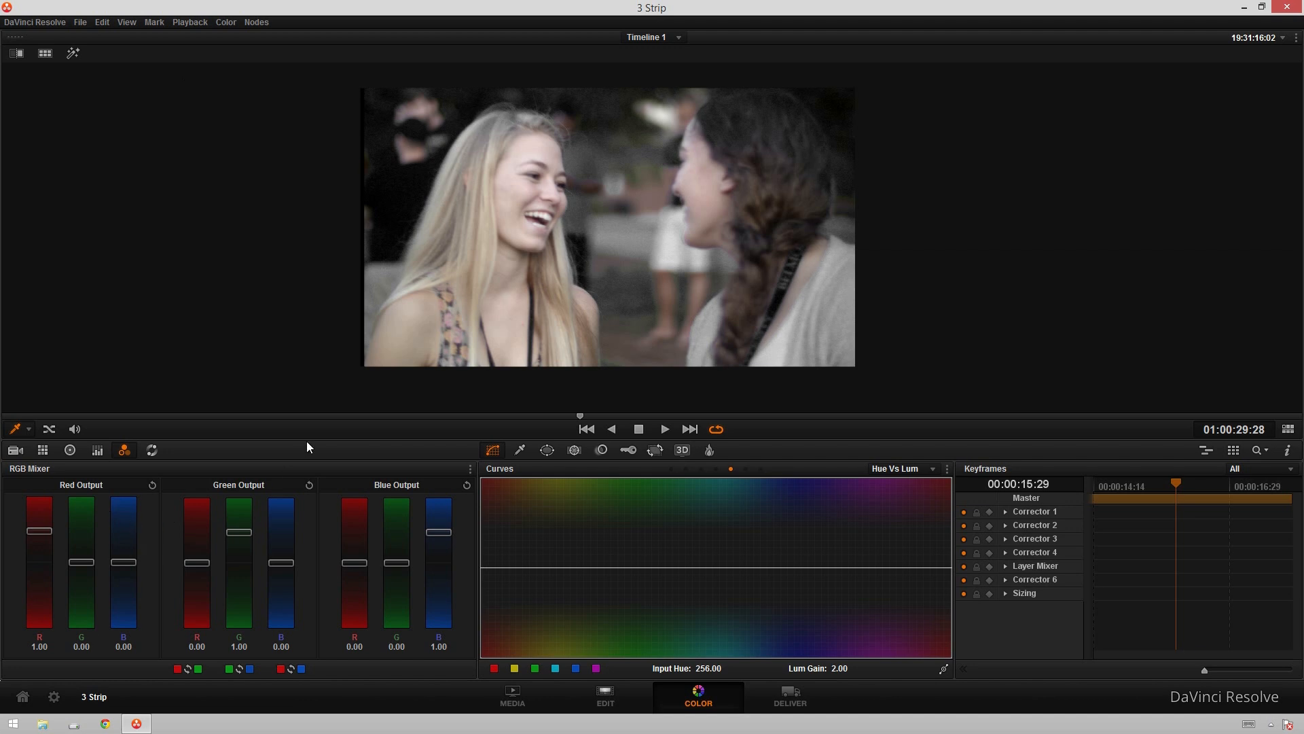
key(alt+f)
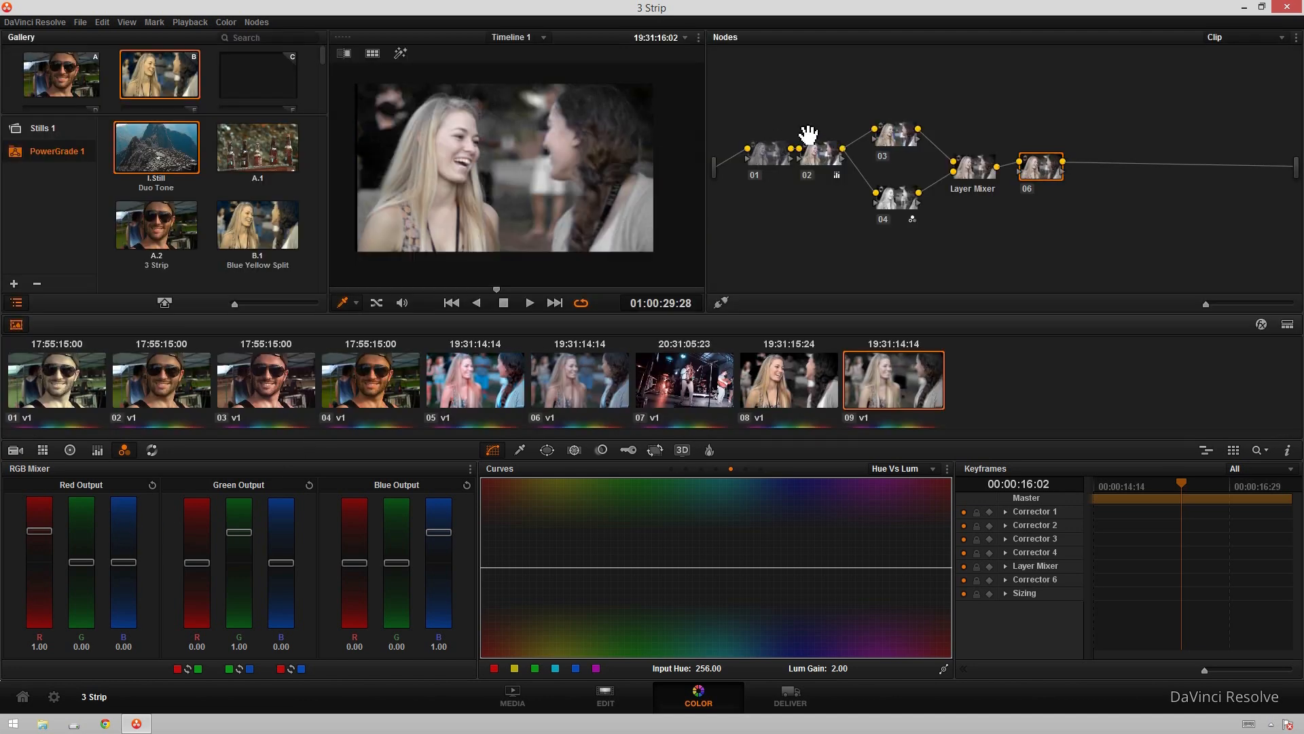
Set node 04's blue output to 0.79 and green output to -1.77 in the RGB Mixer, and play the clip to check the look
click(878, 199)
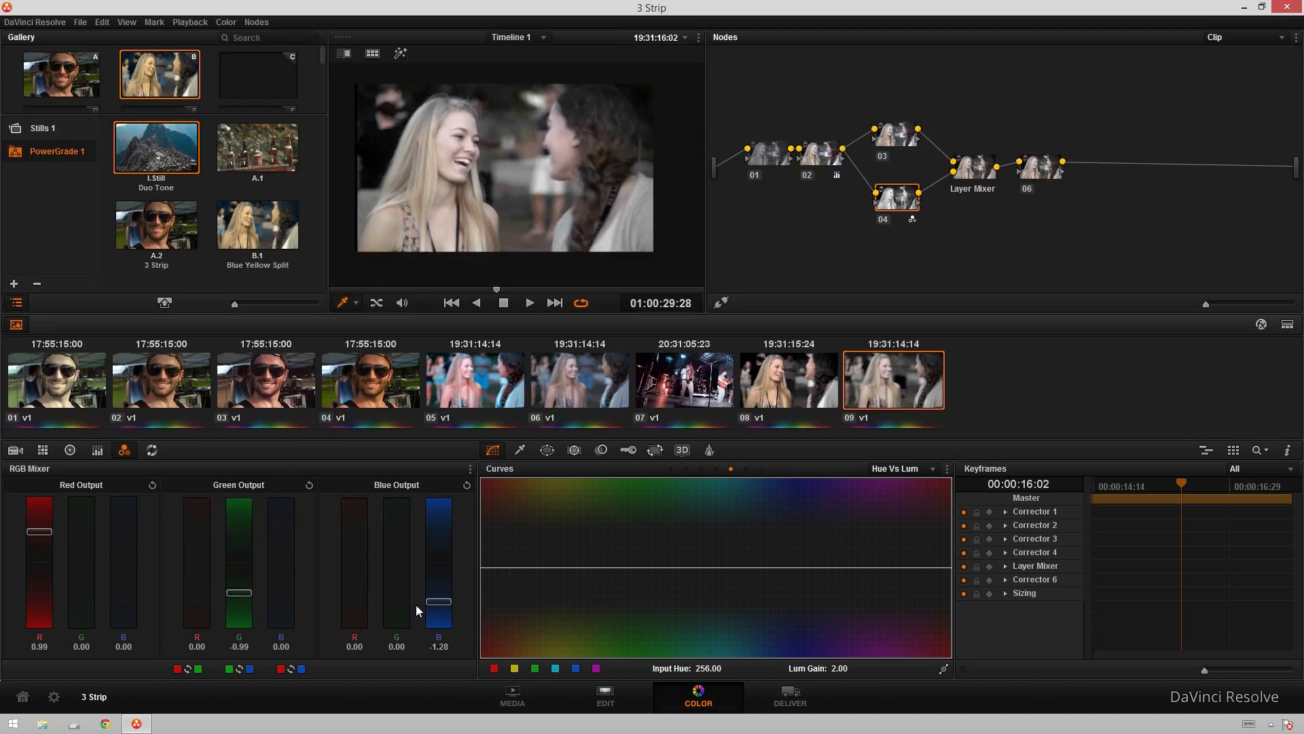
drag(447, 550, 445, 538)
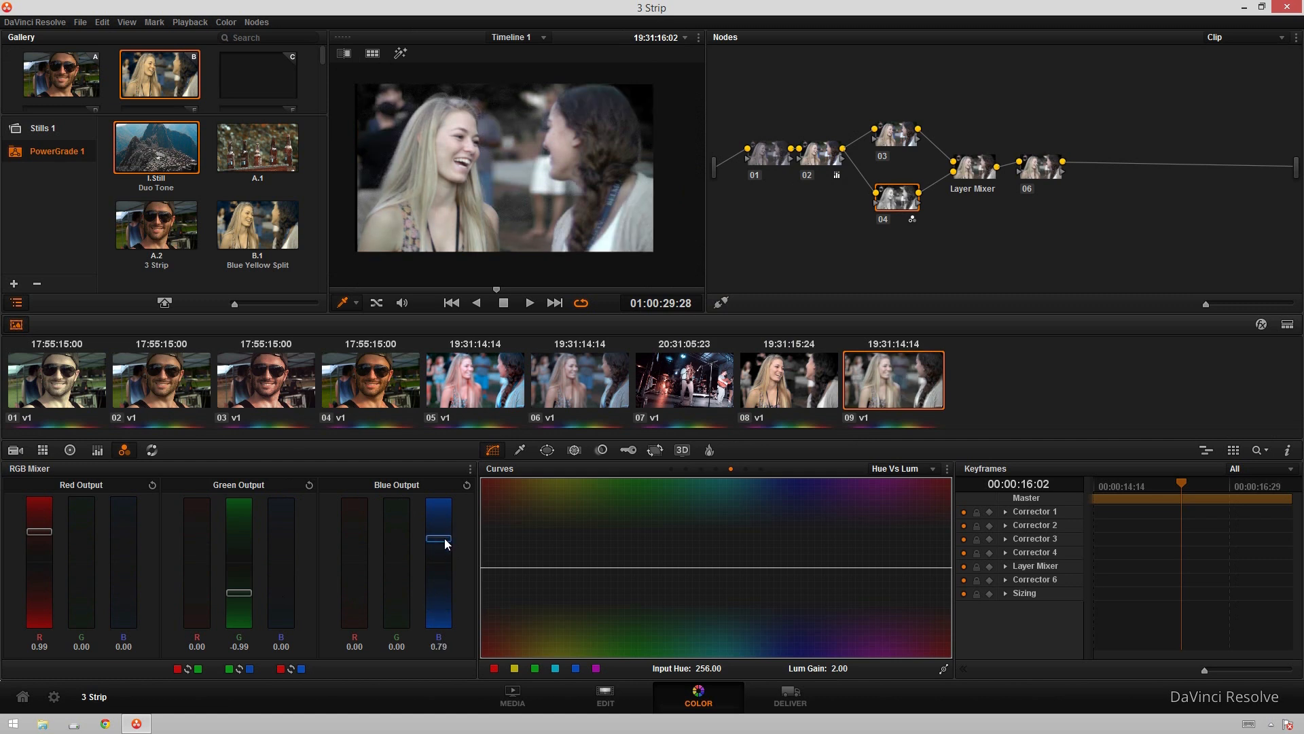
drag(245, 596, 246, 619)
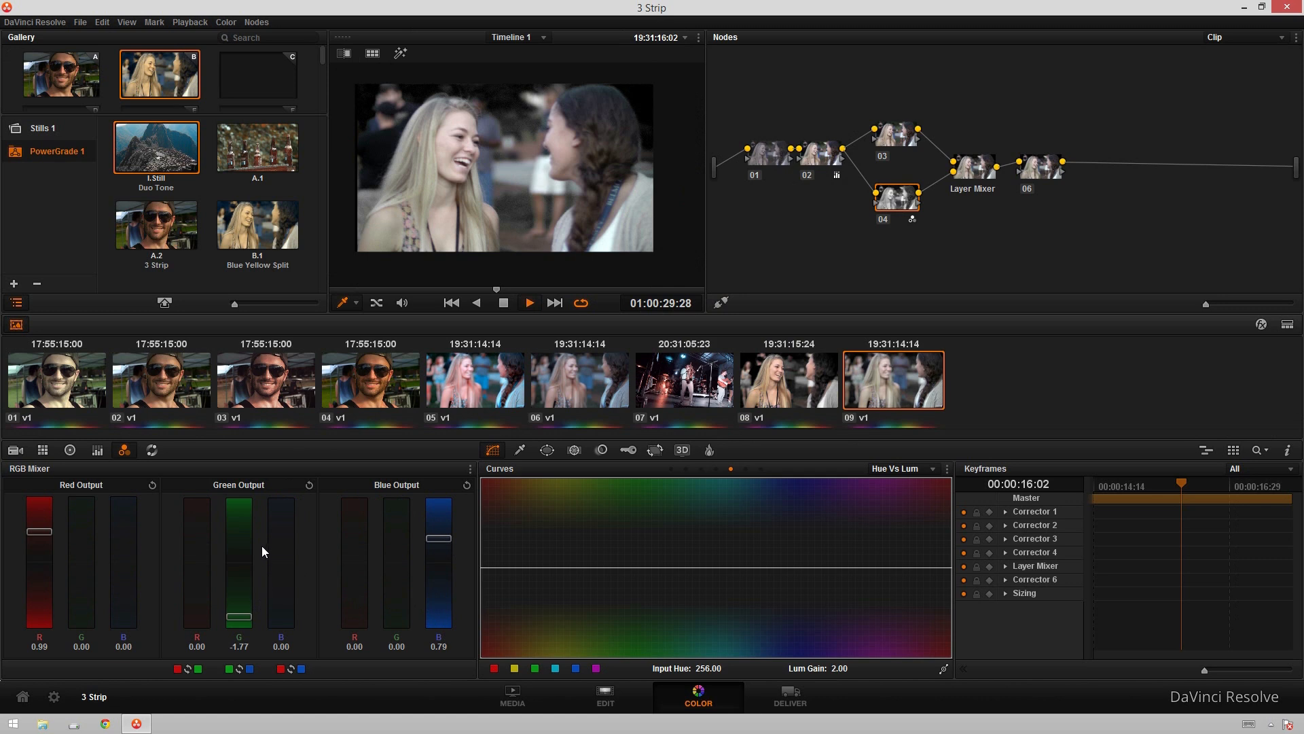
key(space)
Set node 04's RGB Mixer outputs to blue -2.00, red 0.44 and green 0.06
drag(444, 536, 441, 628)
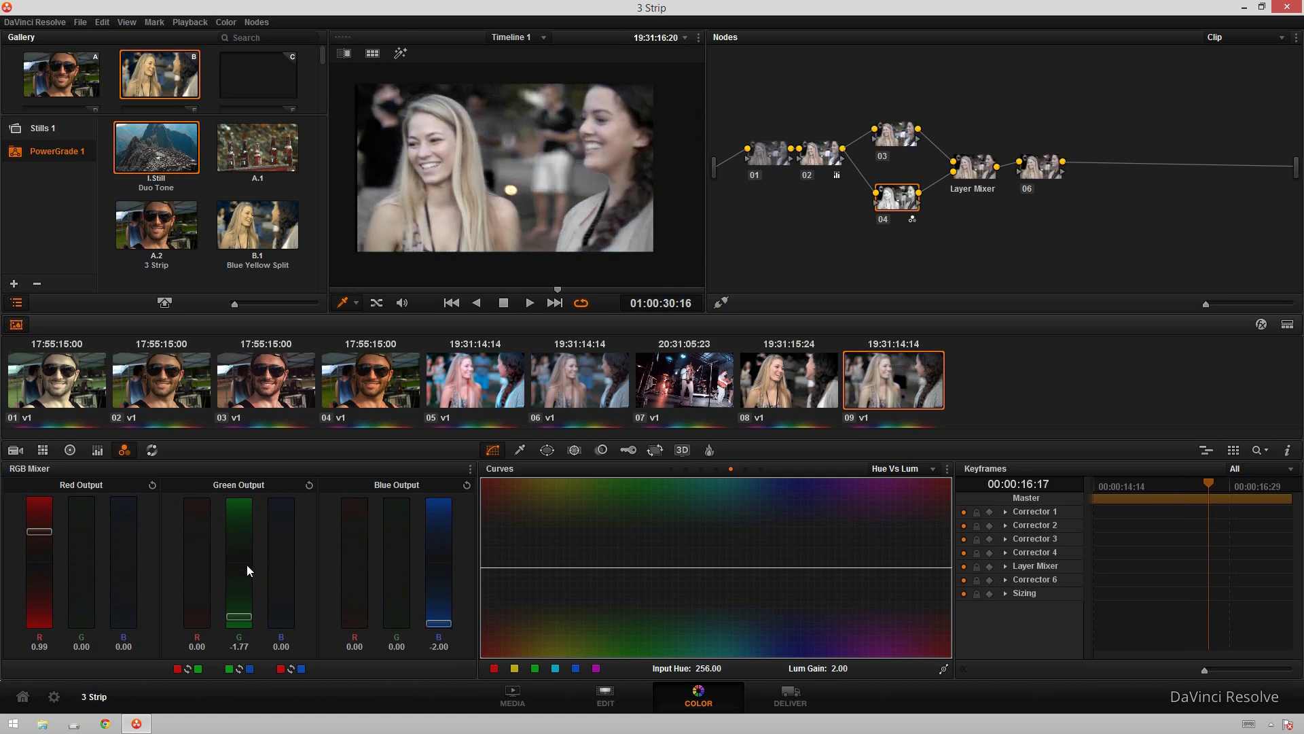
drag(247, 567, 247, 528)
drag(55, 524, 27, 549)
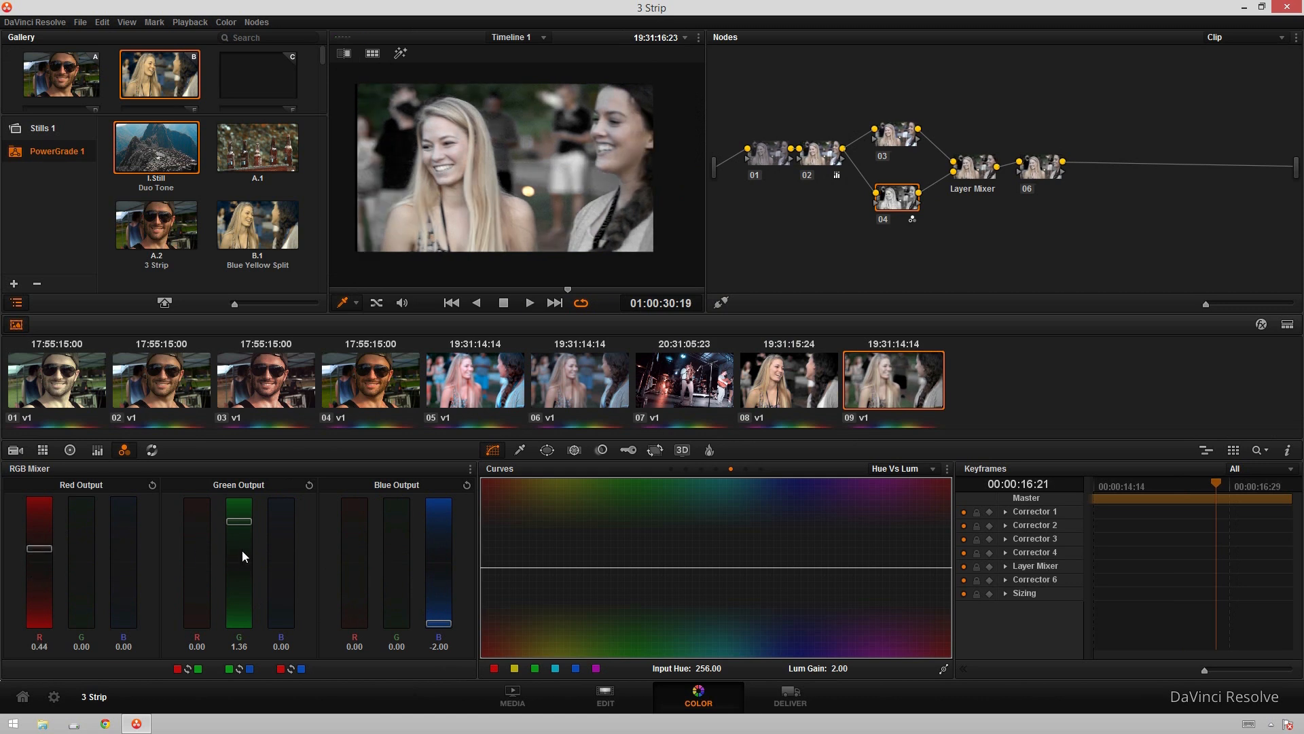
mouse_move(241, 550)
mouse_down()
mouse_move(235, 627)
mouse_move(234, 577)
mouse_move(254, 586)
mouse_move(250, 561)
mouse_up()
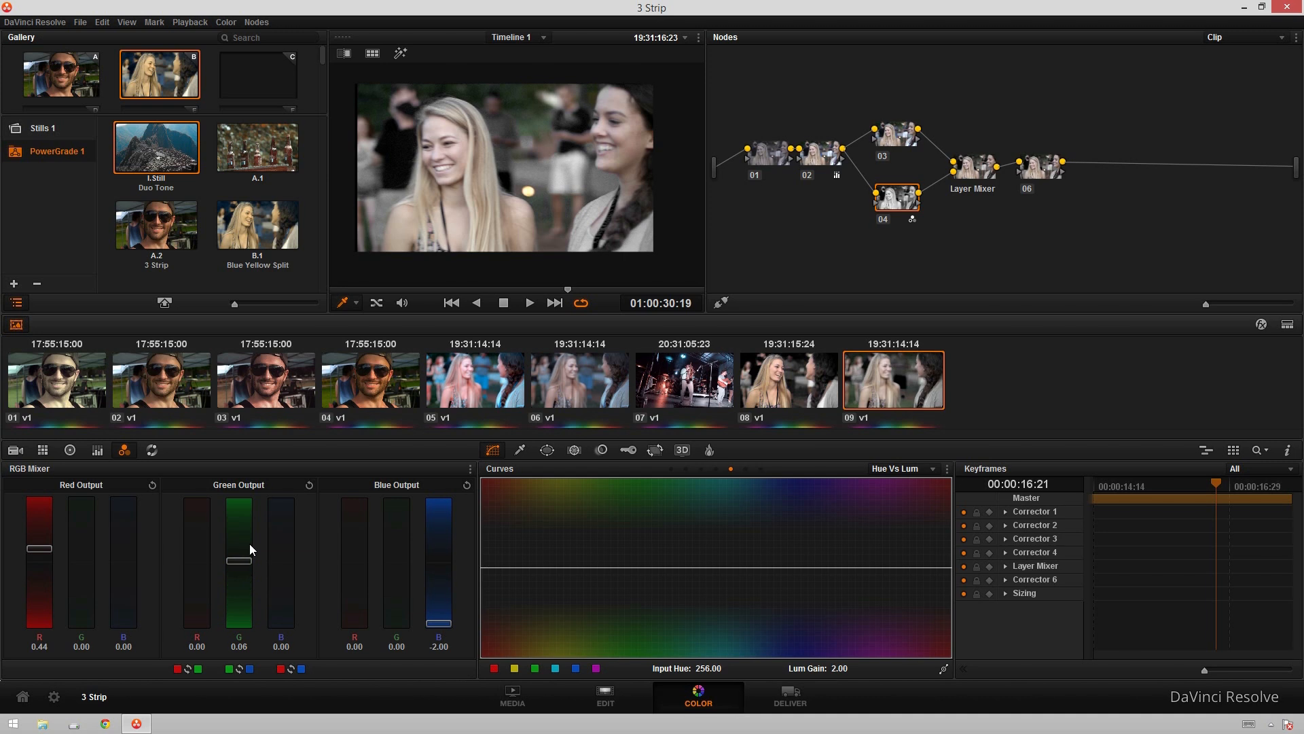